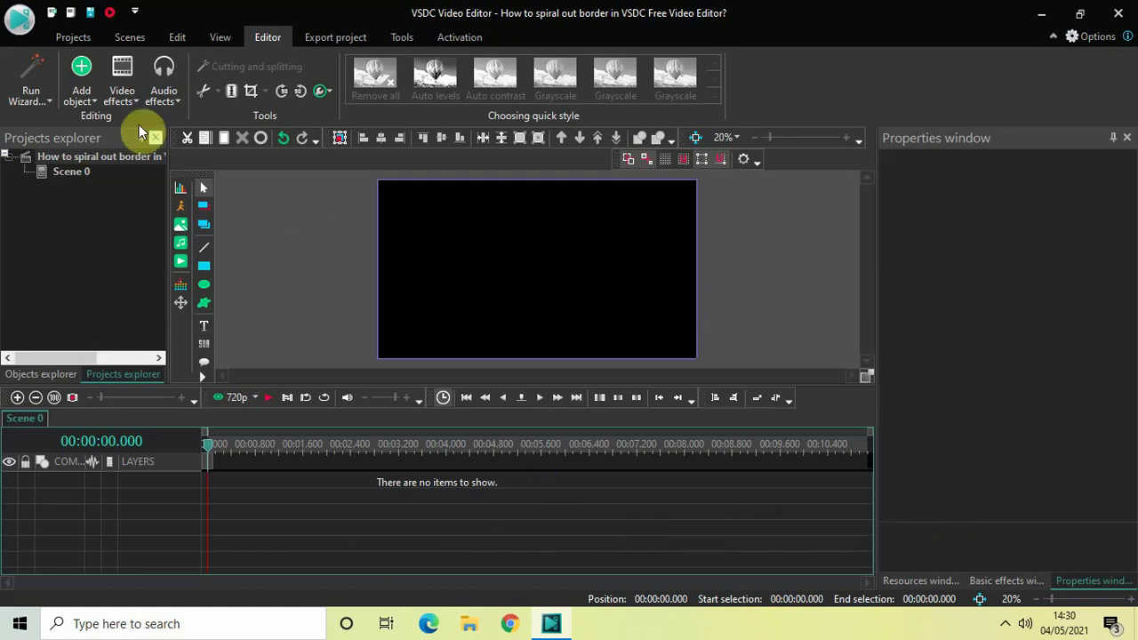
Add a large white rectangle (1515×510) and centre it horizontally and vertically in the scene.
click(81, 89)
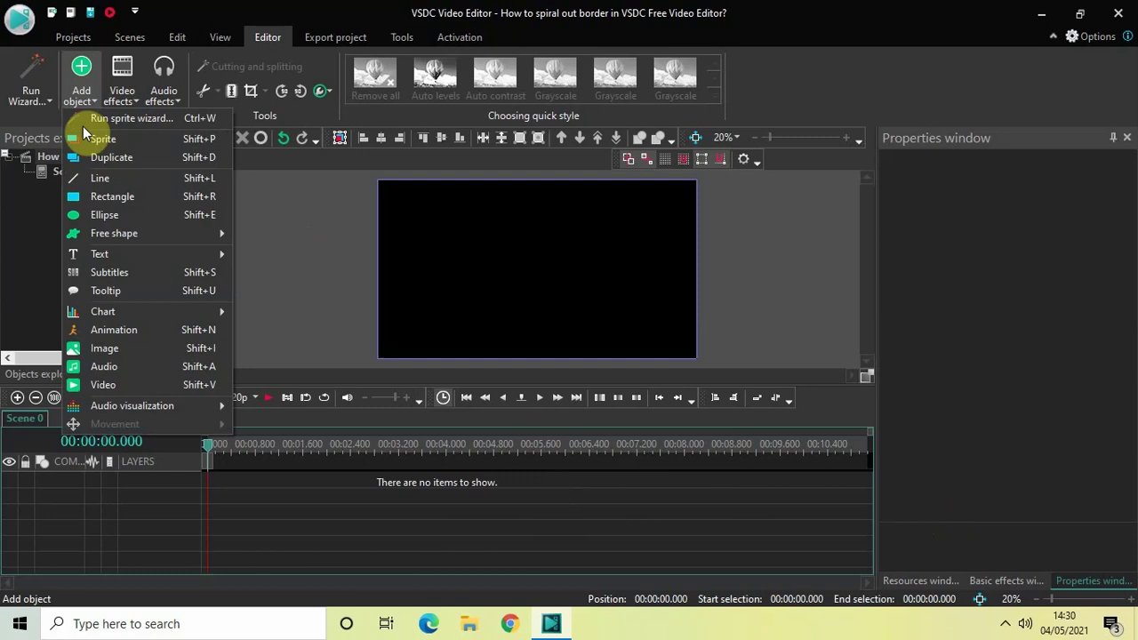
click(116, 198)
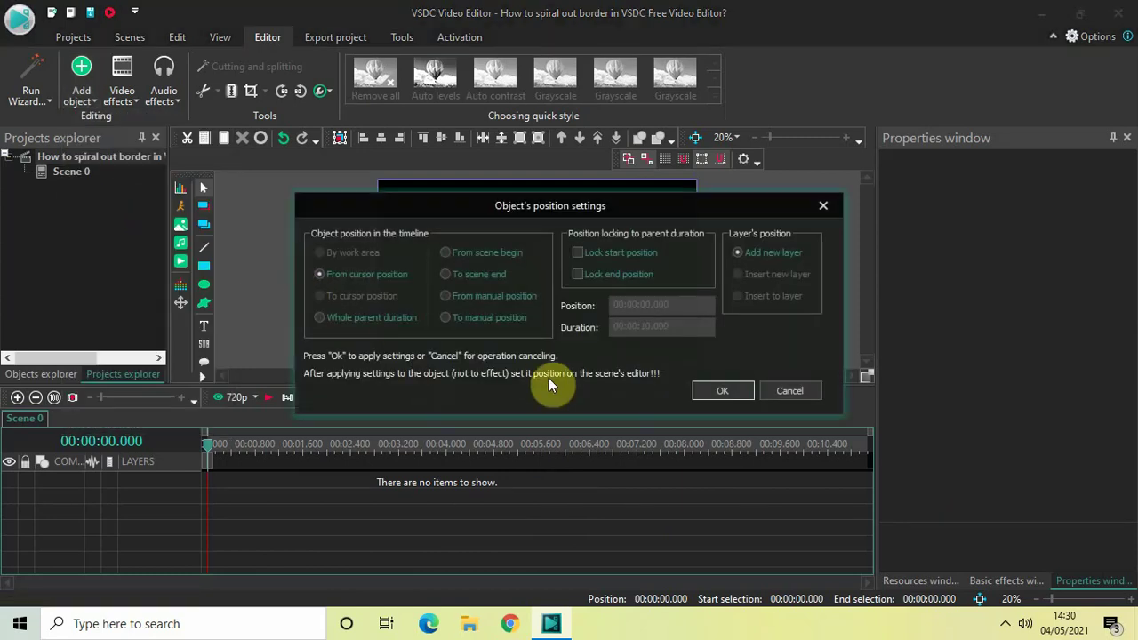
click(704, 395)
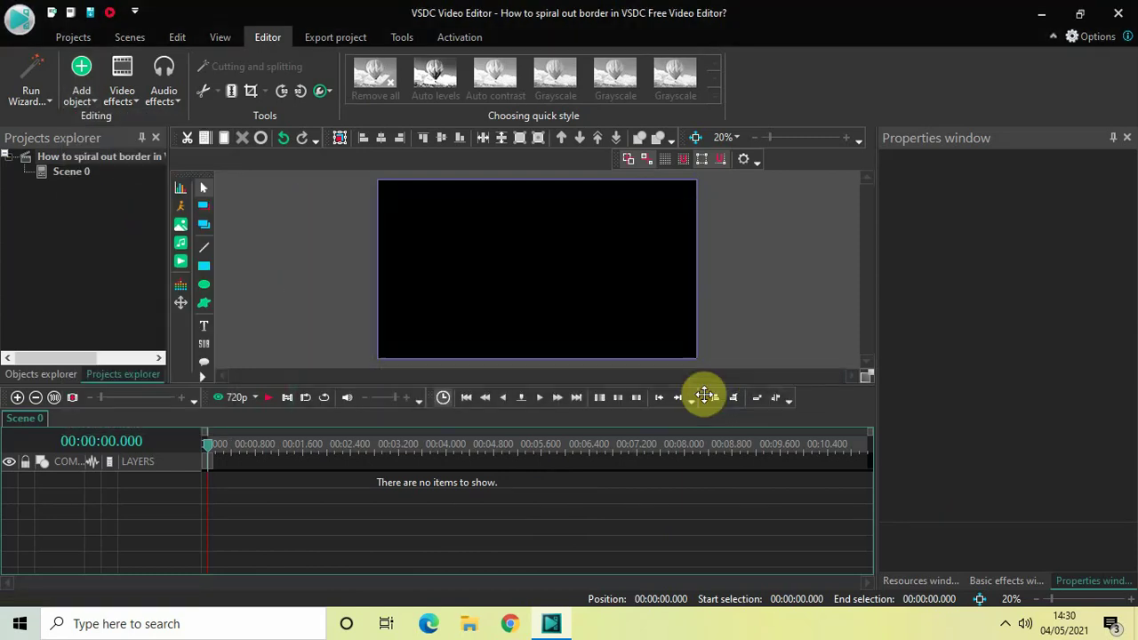
click(406, 209)
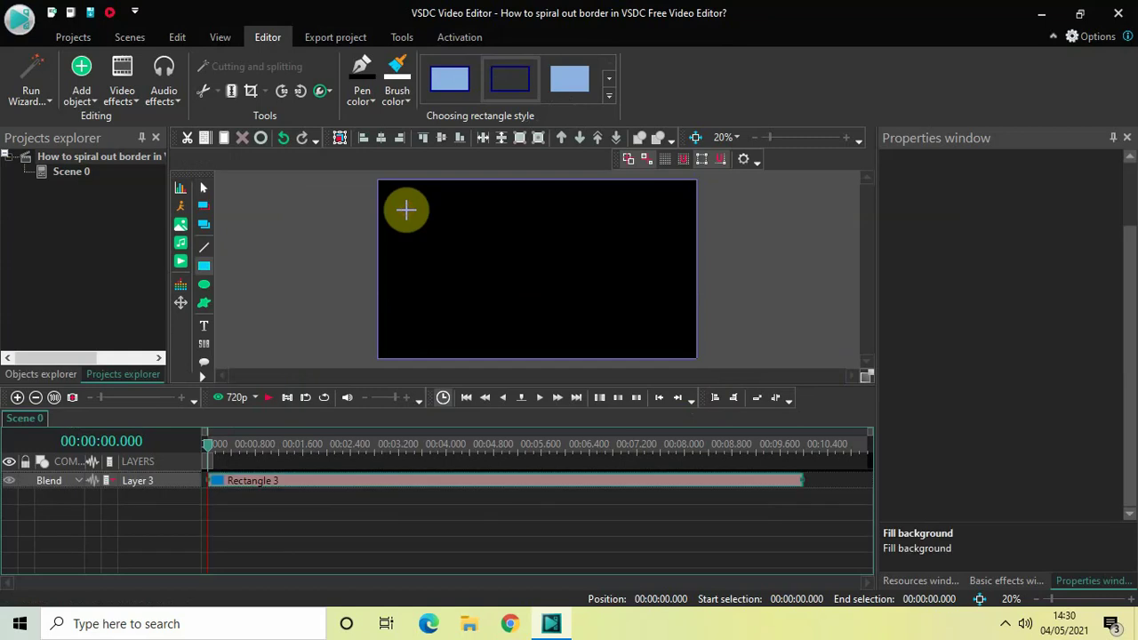
mouse_move(450, 247)
mouse_down()
mouse_move(508, 273)
mouse_move(658, 295)
mouse_up()
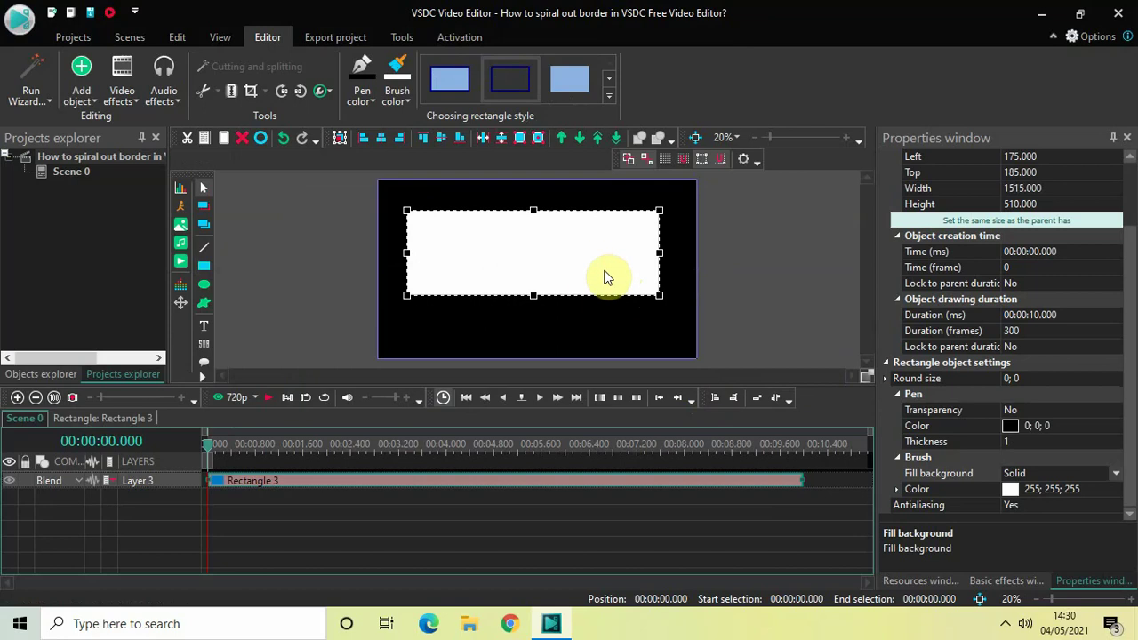
click(380, 139)
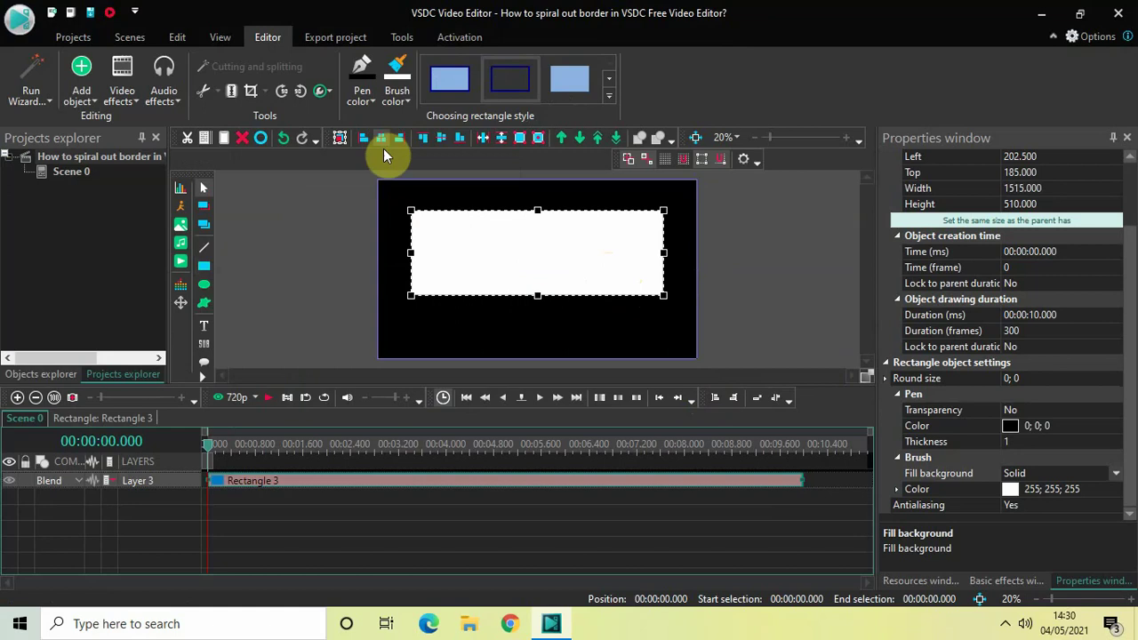
click(442, 138)
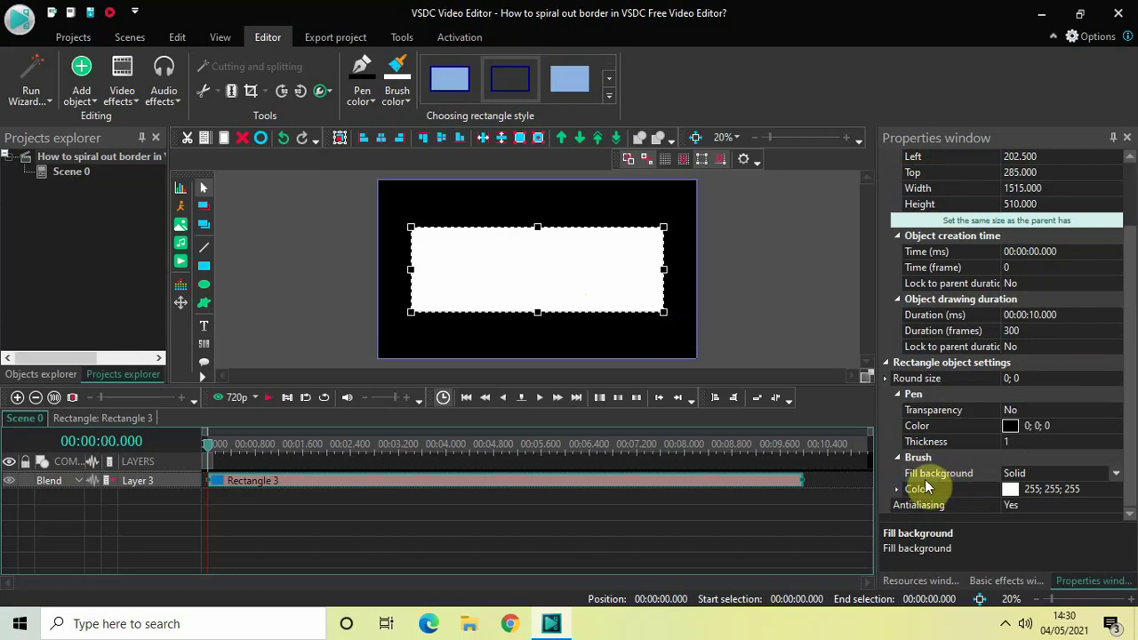
Make the rectangle's fill transparent and set its pen colour to white #FFFFFF.
click(1116, 474)
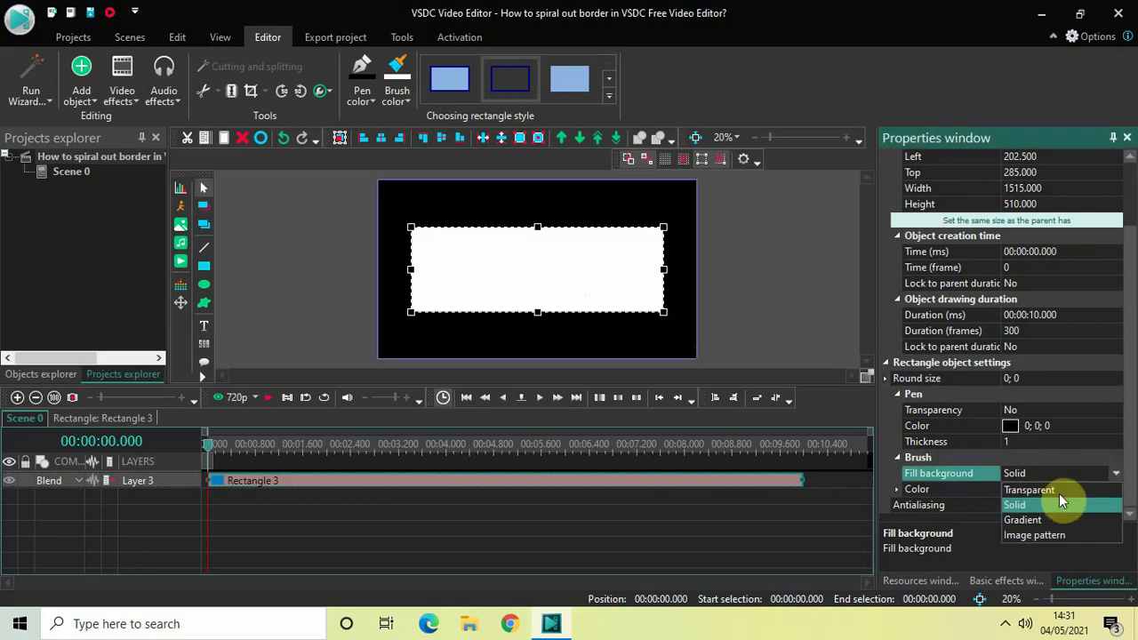
click(1060, 491)
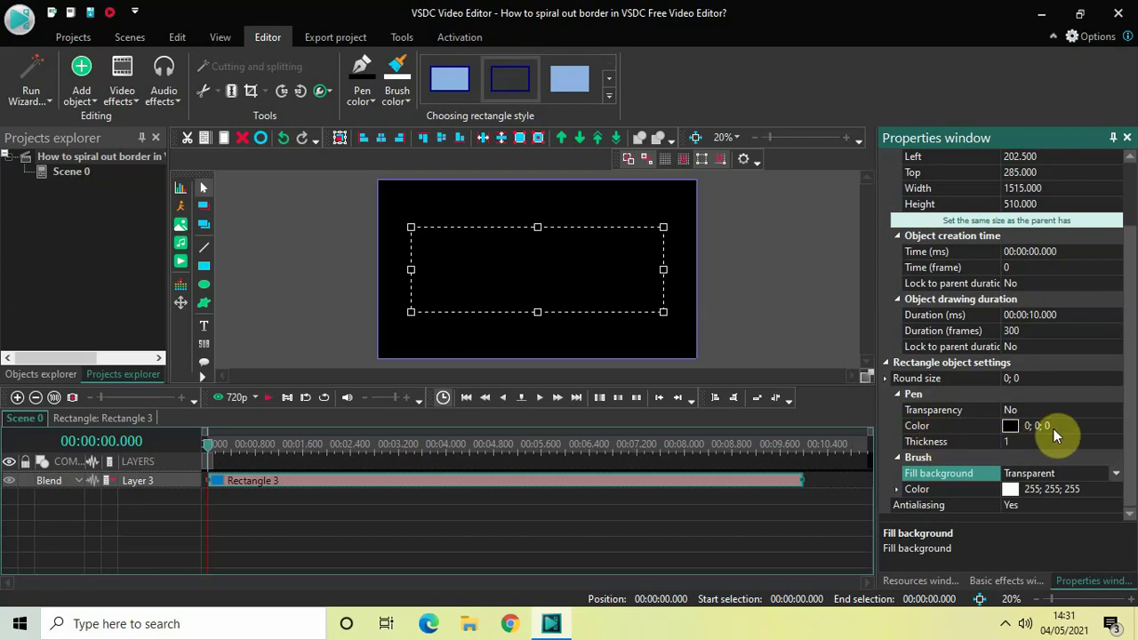
click(1118, 430)
click(1116, 426)
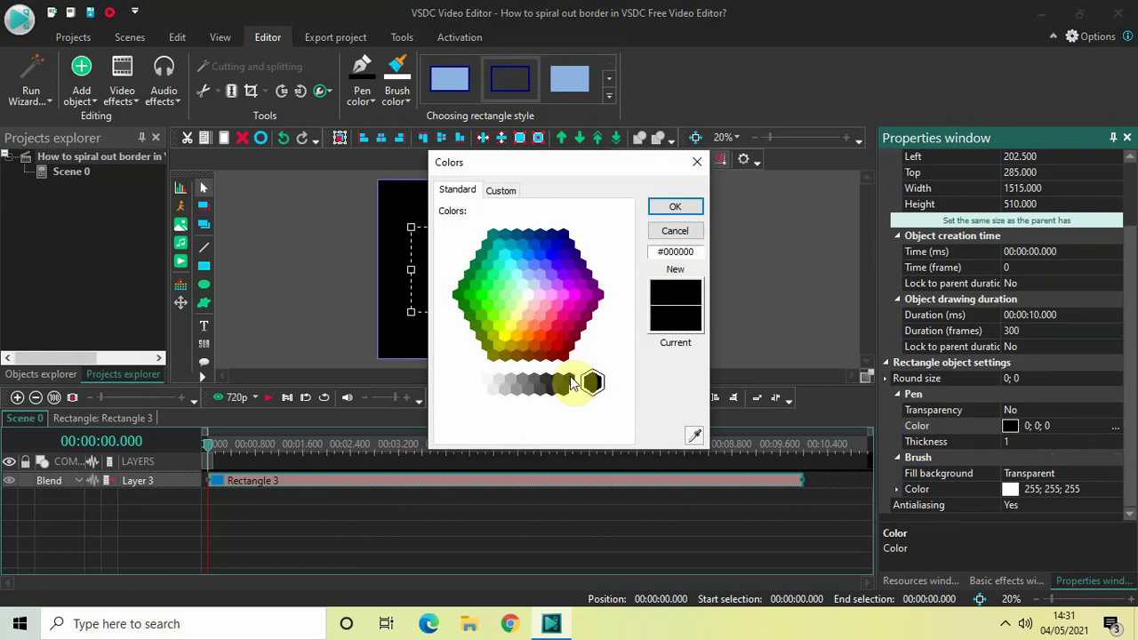
click(463, 383)
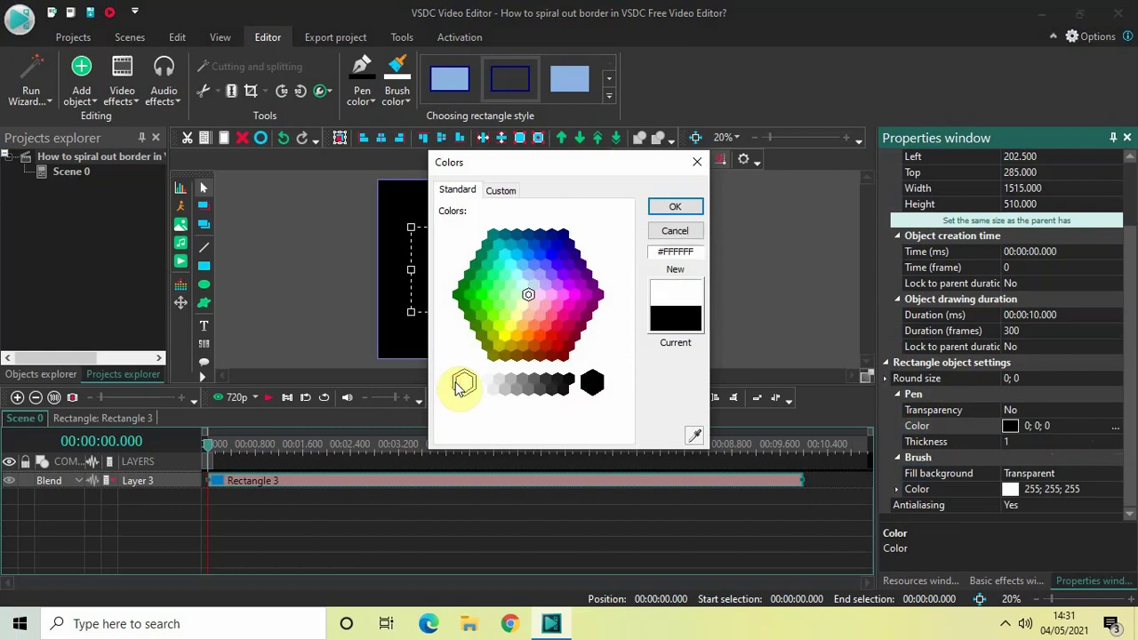
click(678, 208)
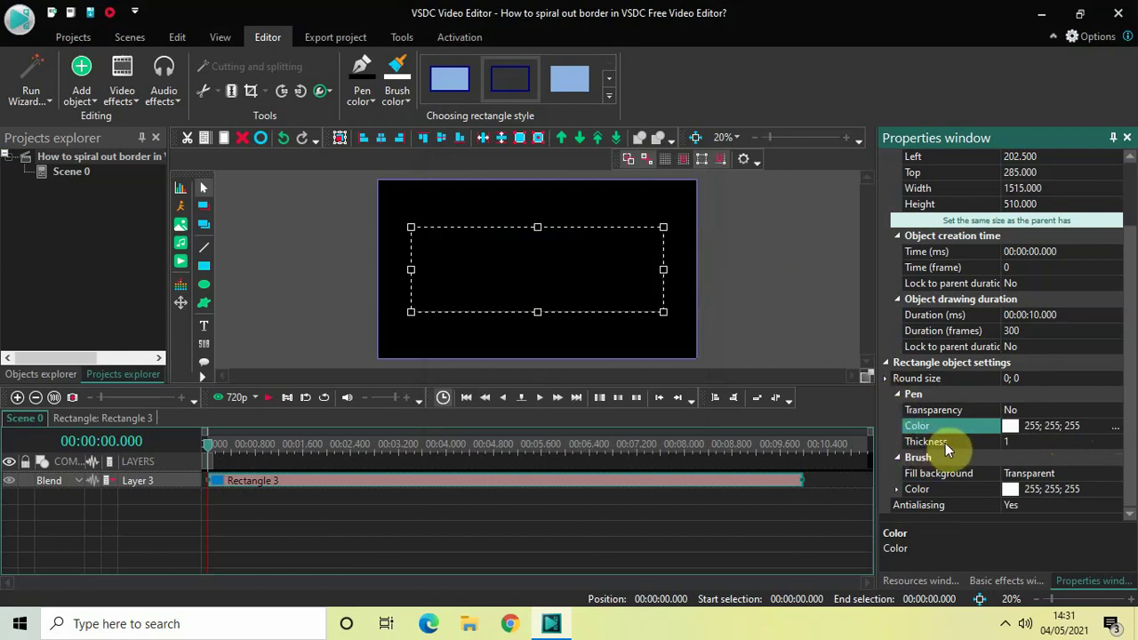
Set the rectangle's pen thickness to 7.
click(1015, 441)
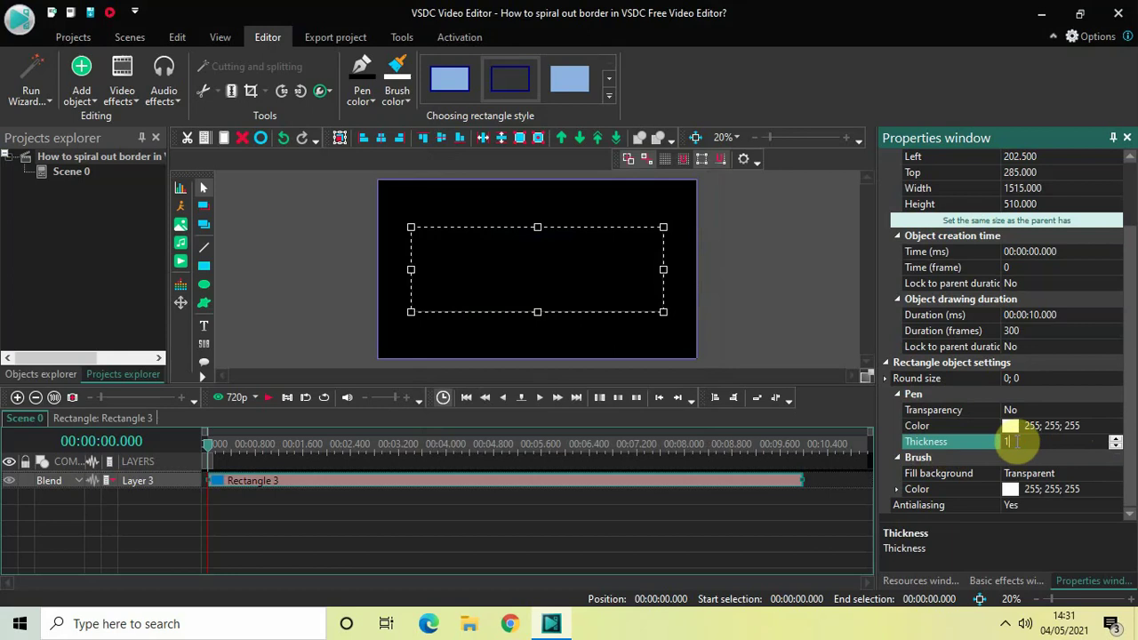
key(BackSpace)
text(7)
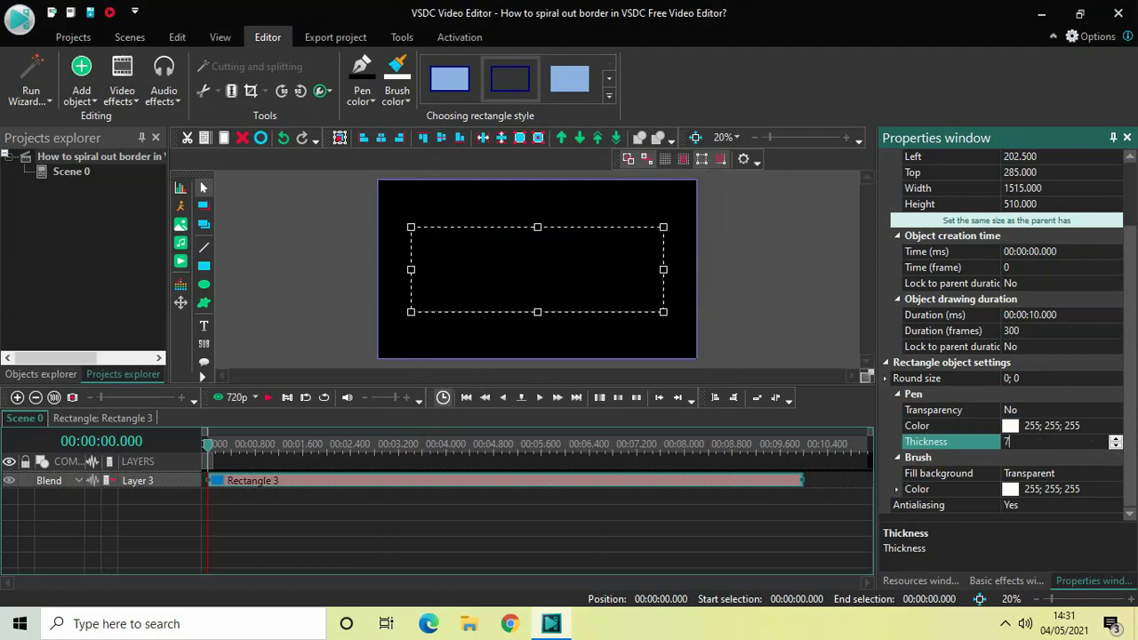
key(Return)
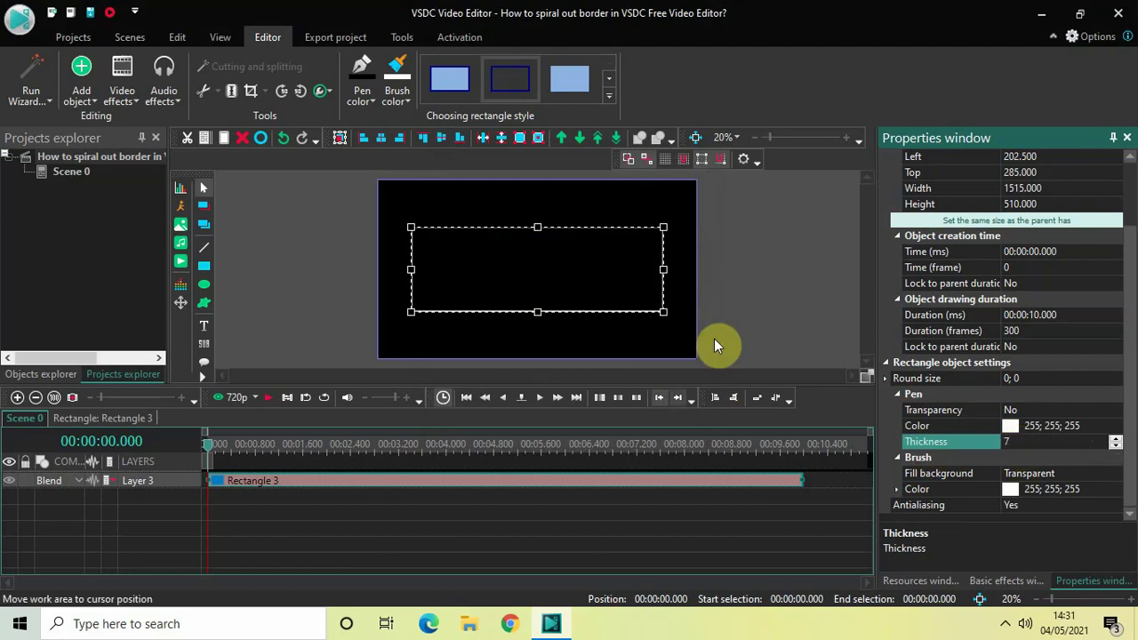
Change Rectangle 3's duration to 5000 ms (00:00:05.000).
click(755, 291)
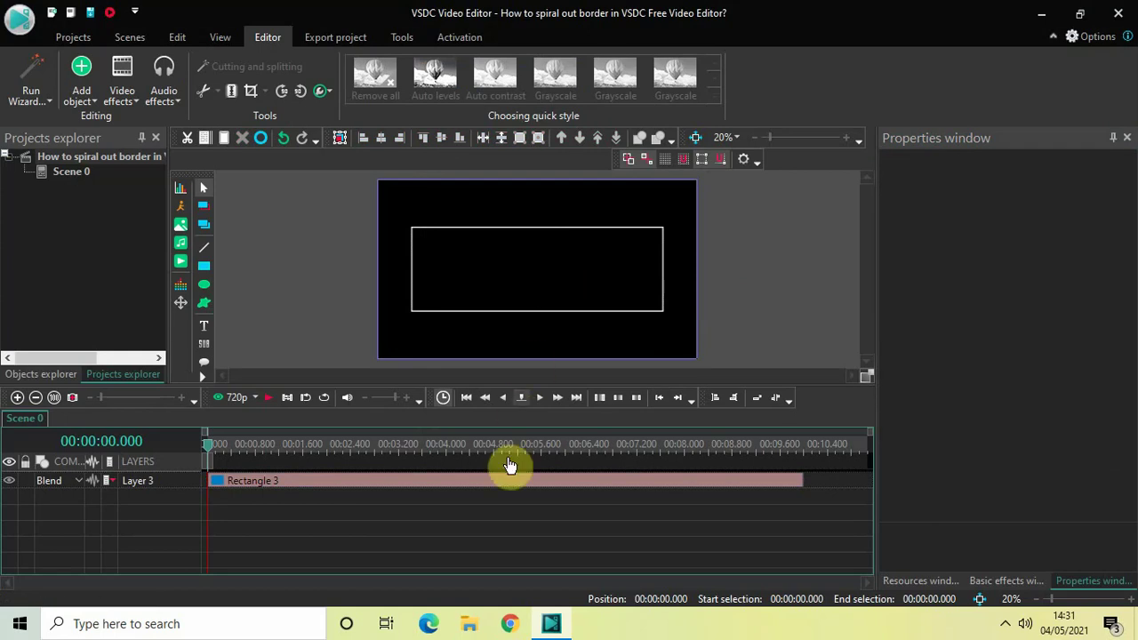
click(505, 484)
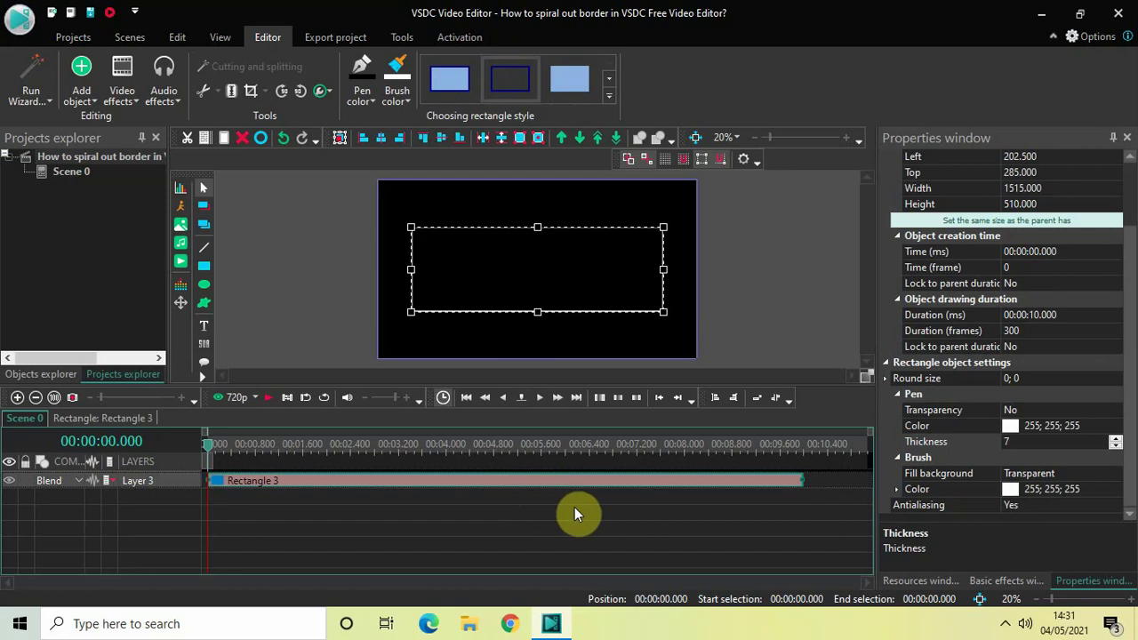
click(1037, 316)
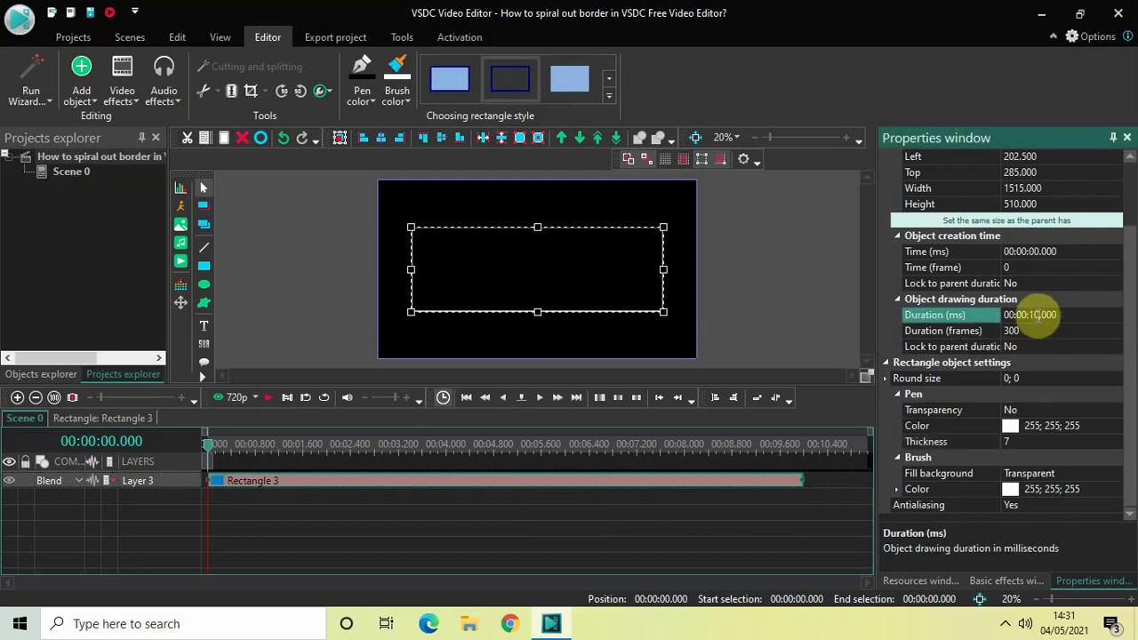
key(BackSpace)
key(BackSpace)
key(BackSpace)
text(5000)
key(Return)
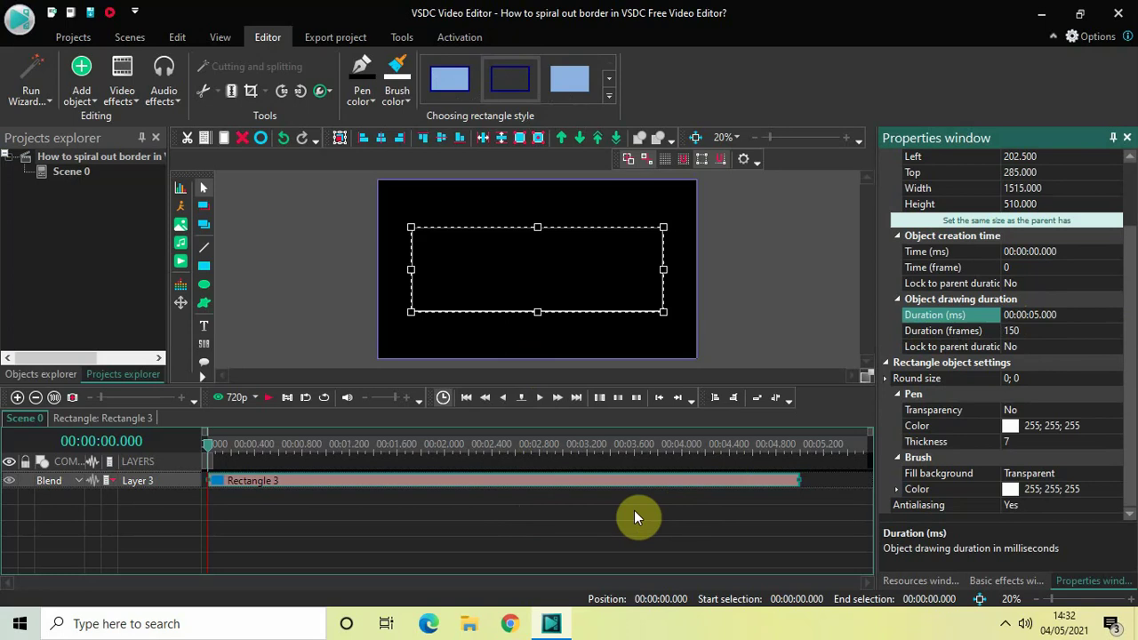
Open Rectangle 3's timeline, add a trial Wipe transition, then delete Wipe 1.
double_click(472, 481)
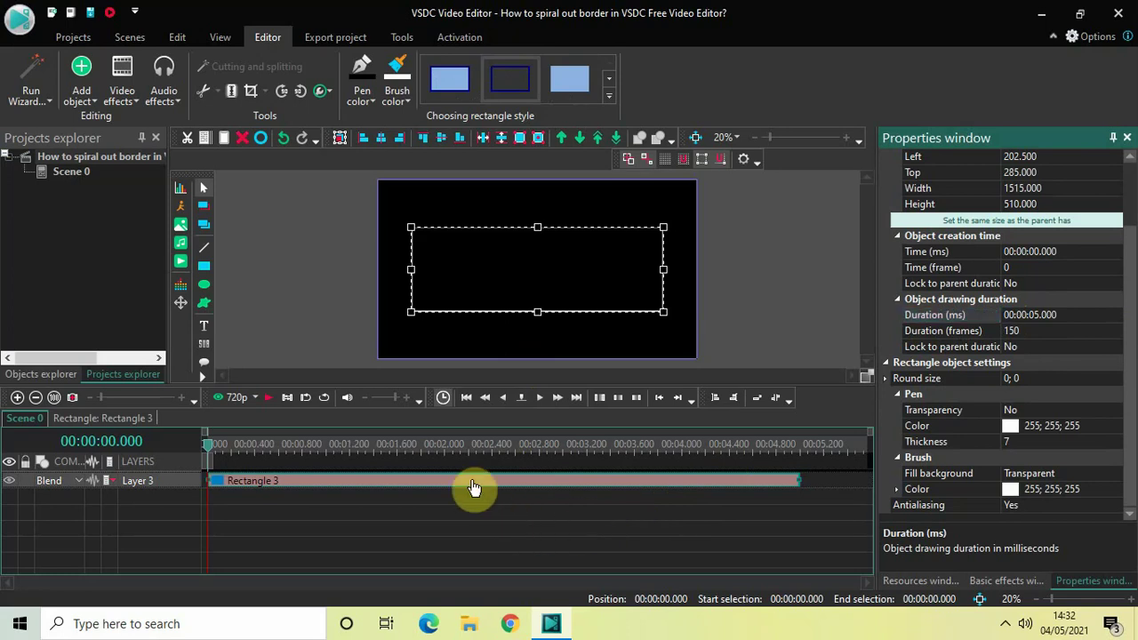
click(127, 103)
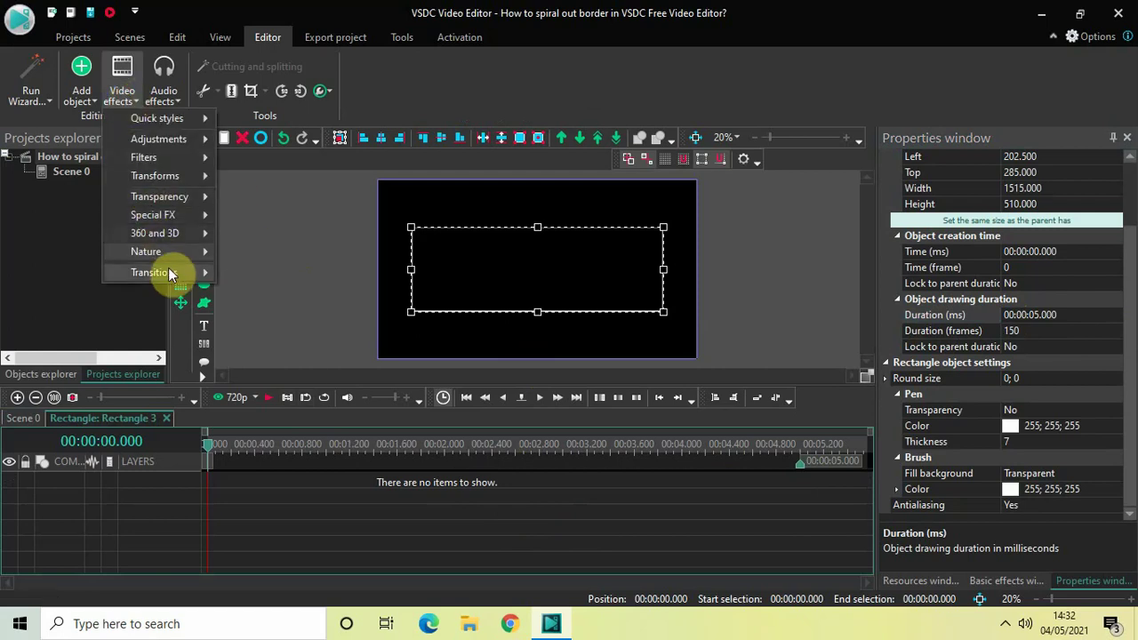
mouse_move(170, 272)
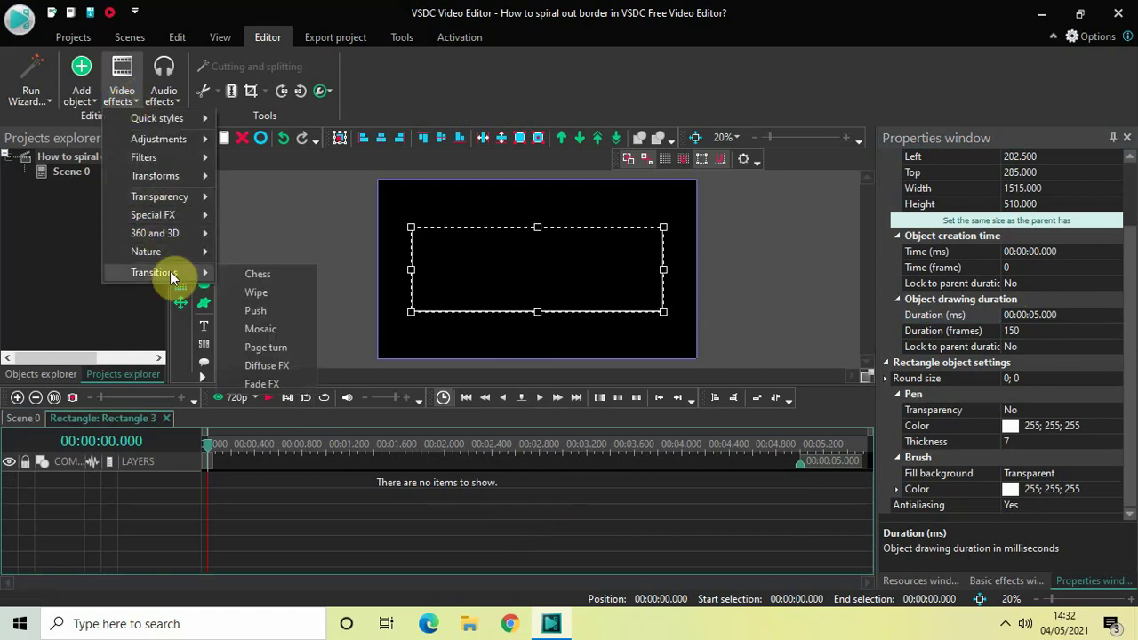
click(272, 289)
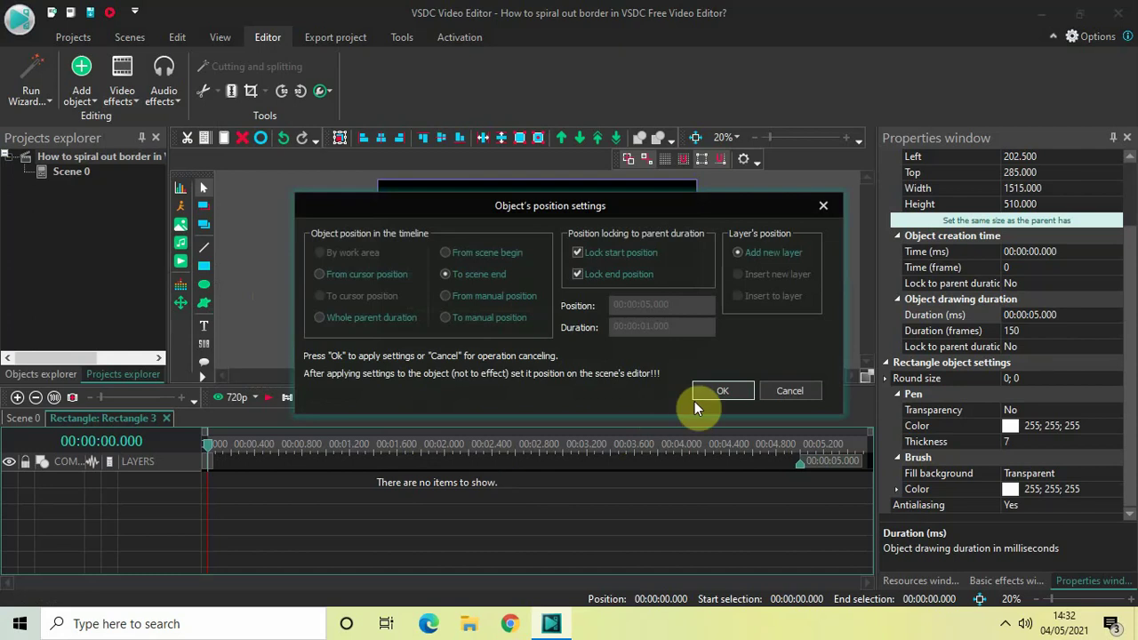
click(719, 394)
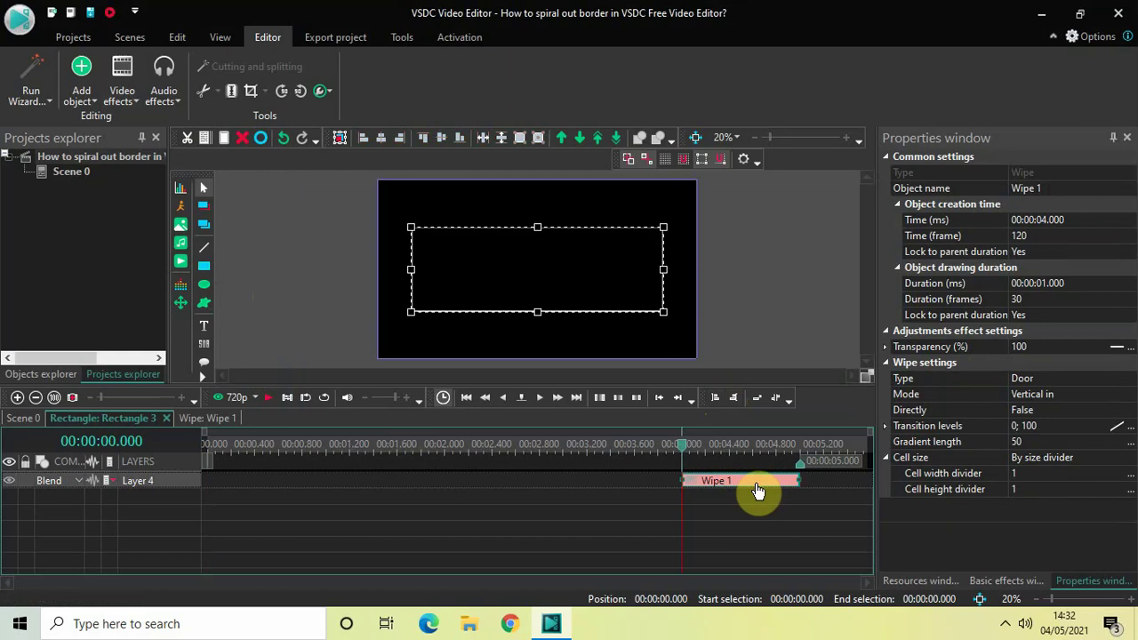
key(Delete)
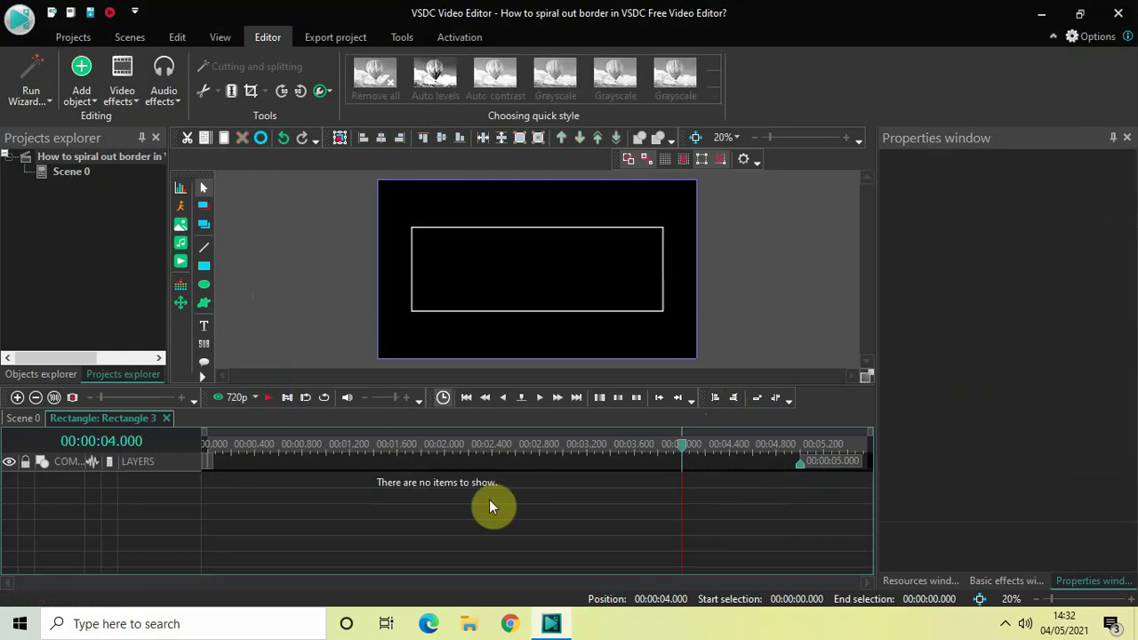
Add a Mosaic transition to Rectangle 3, running from 4 to 5 seconds.
click(124, 100)
mouse_move(160, 273)
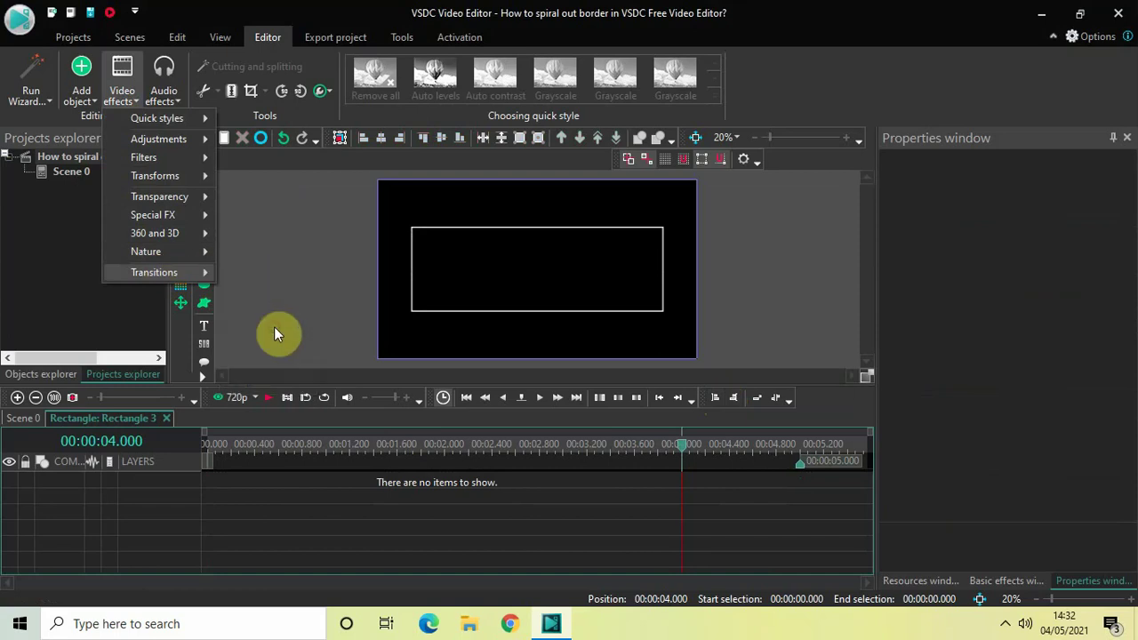
click(274, 327)
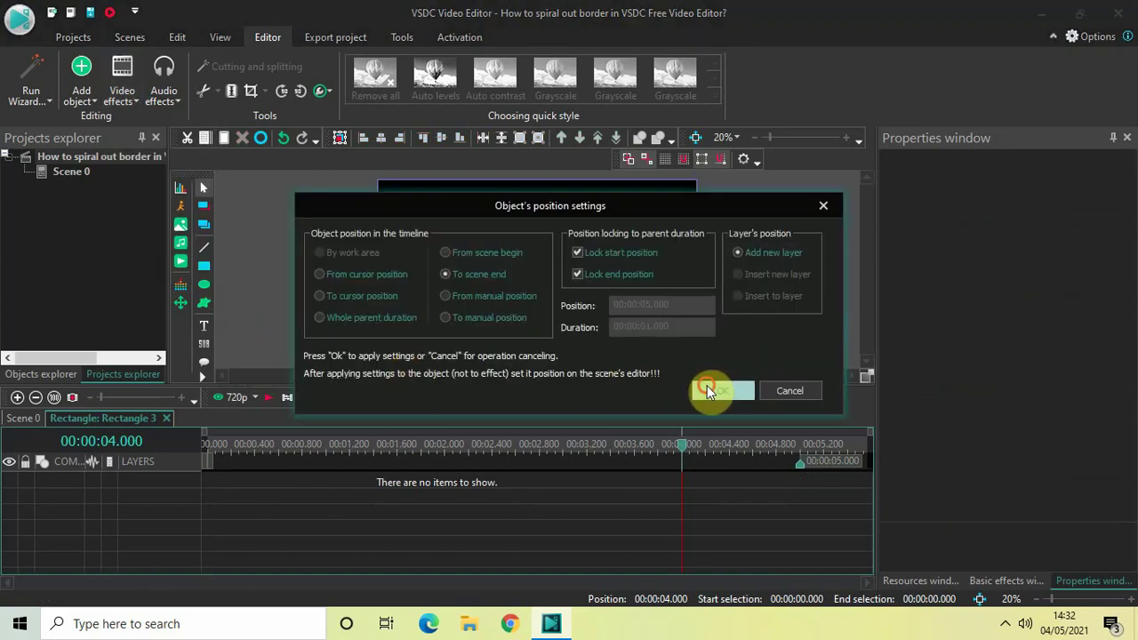
click(709, 392)
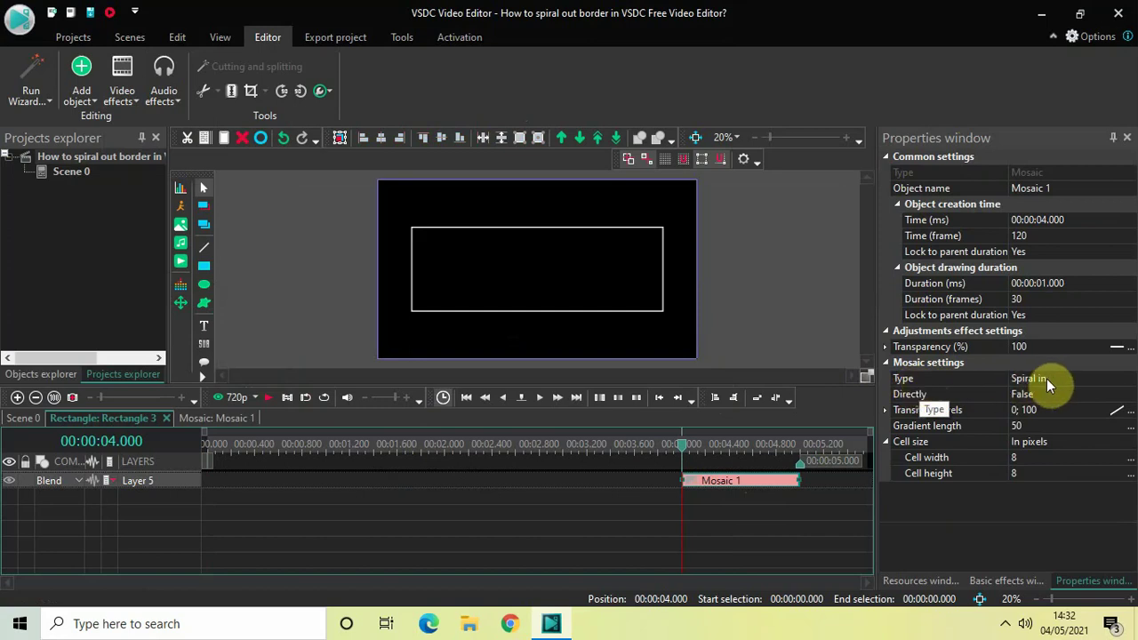
Set Mosaic 1's type to Spiral out and Directly to True.
click(1129, 381)
click(1129, 380)
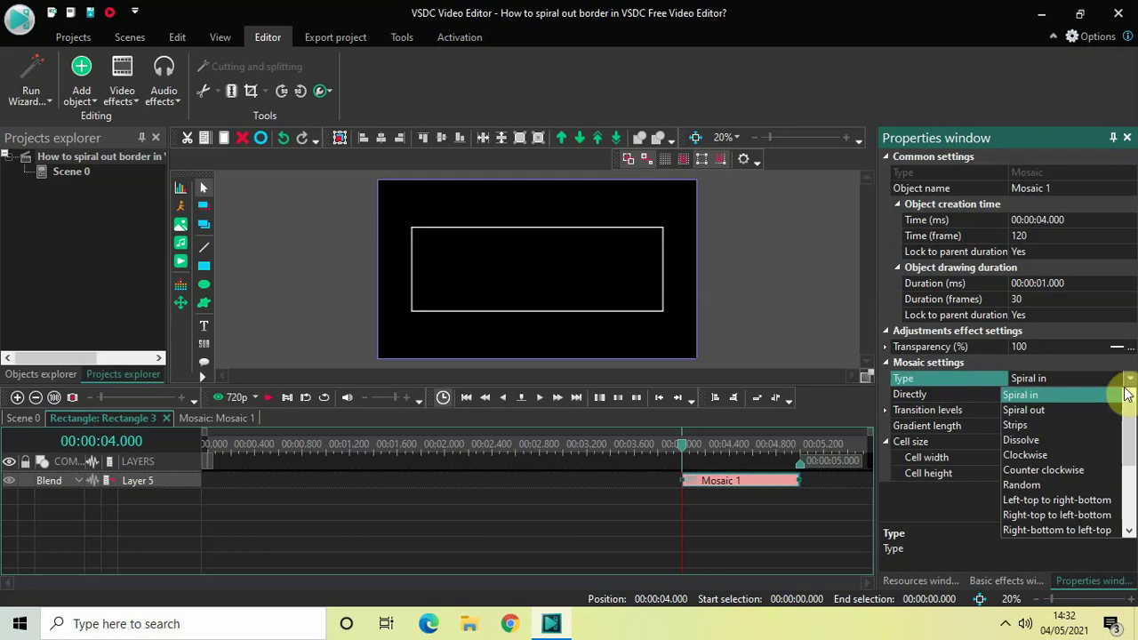
click(1049, 410)
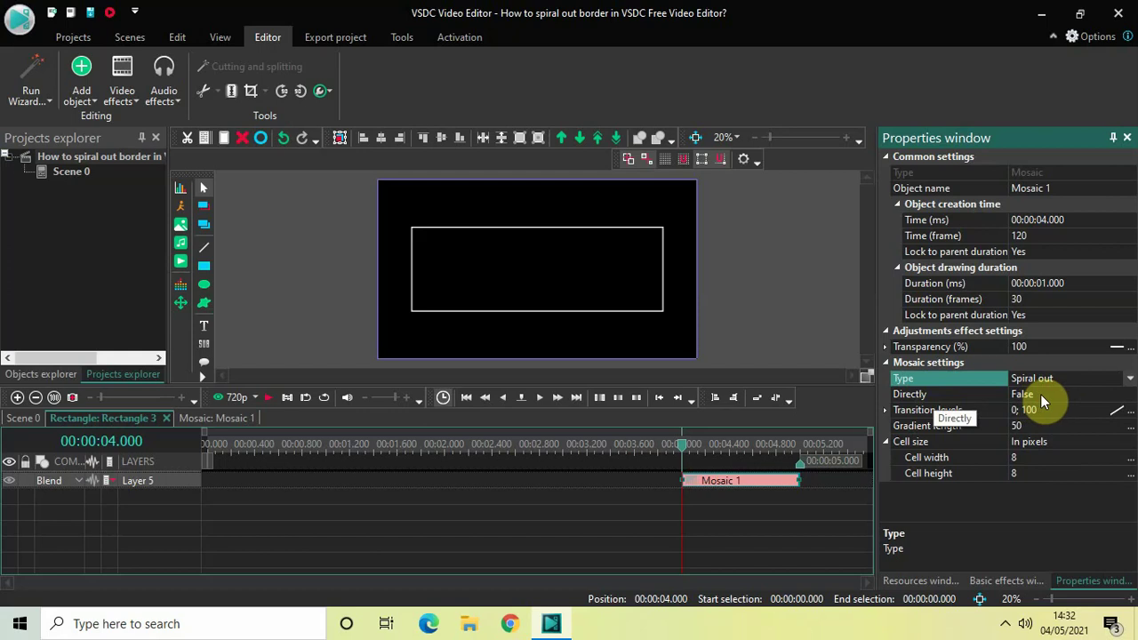
click(1126, 395)
click(1126, 395)
click(1127, 397)
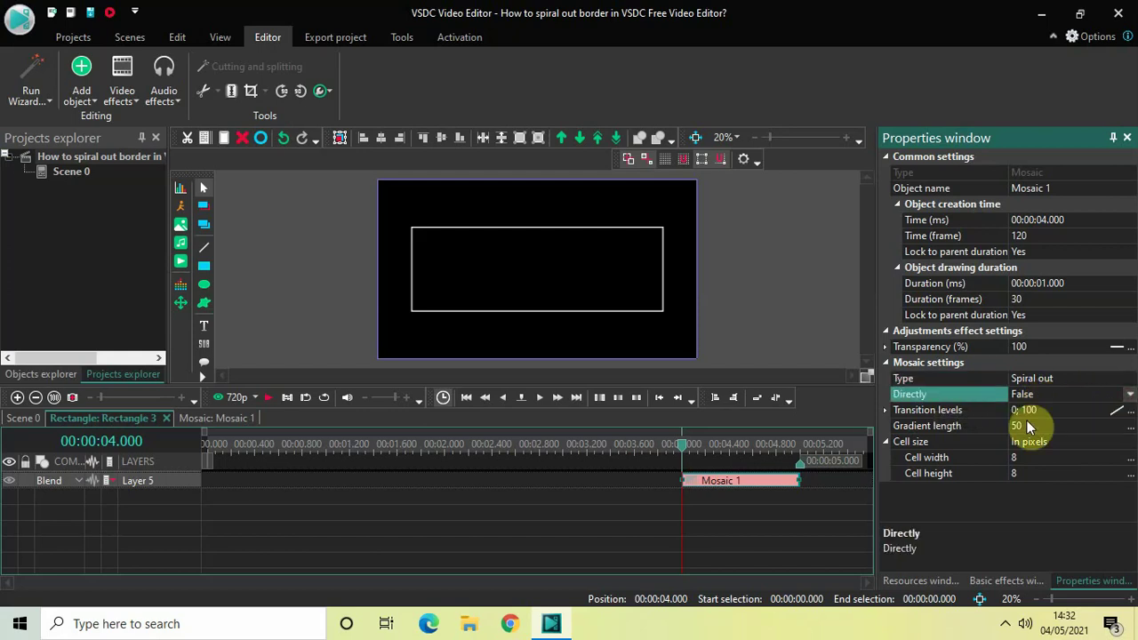
click(1129, 396)
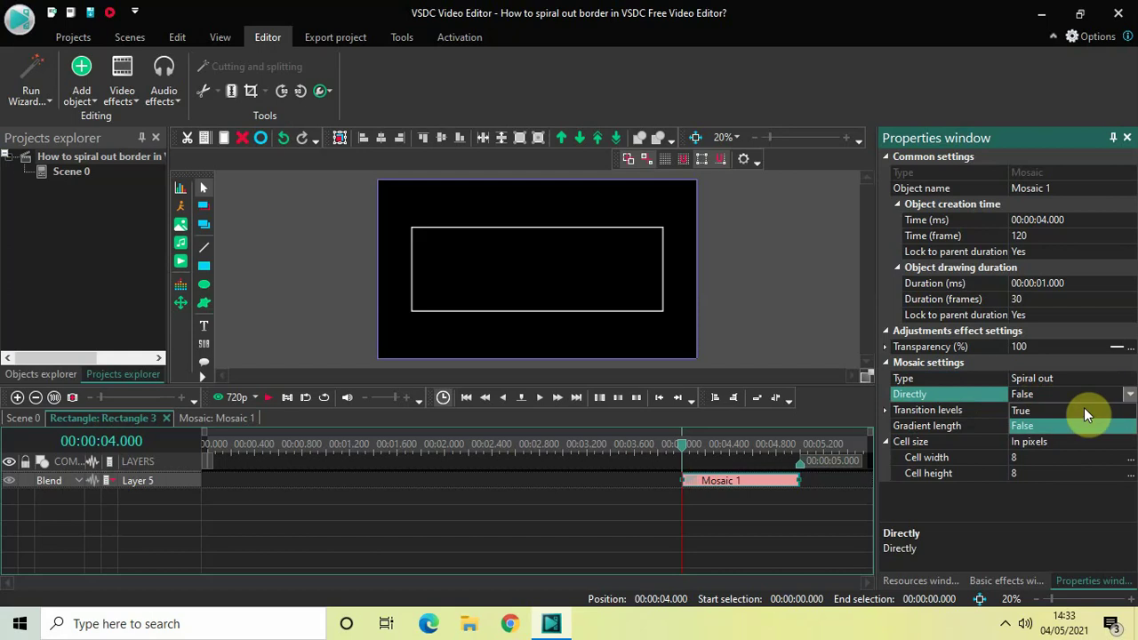
click(1070, 408)
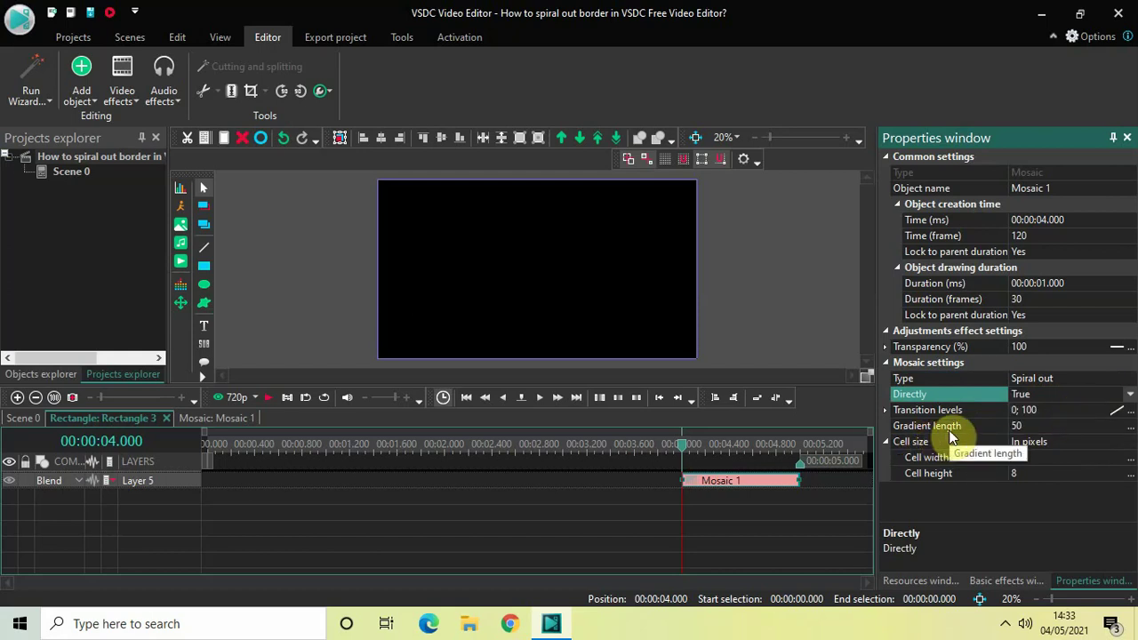
Set Mosaic 1's gradient length to 0 and measure cell size in percents.
click(1028, 425)
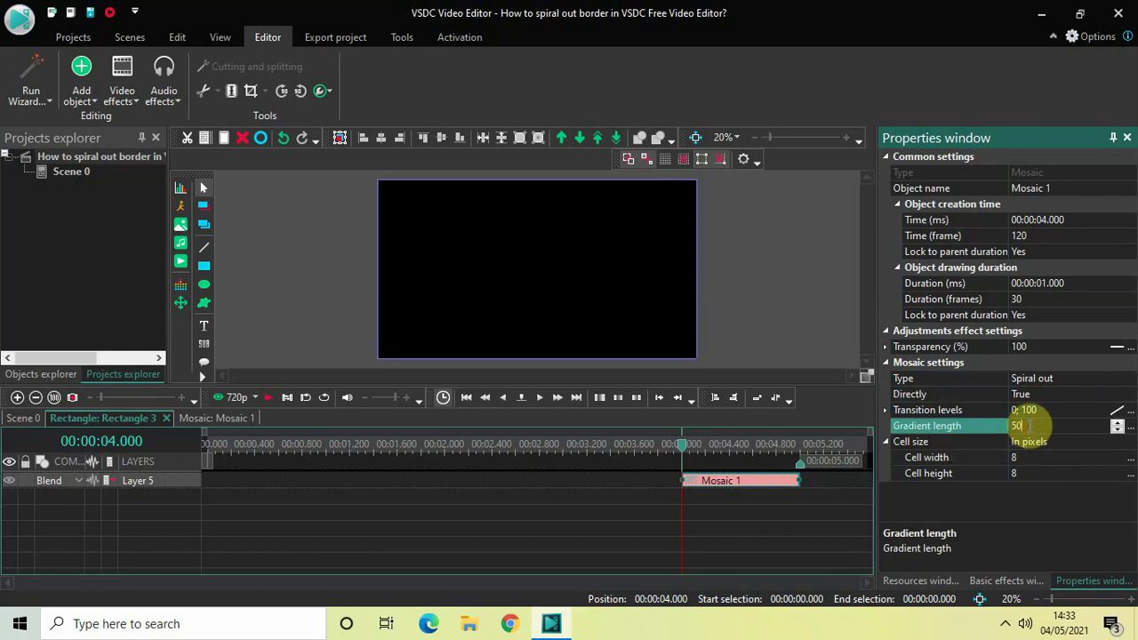
text(0)
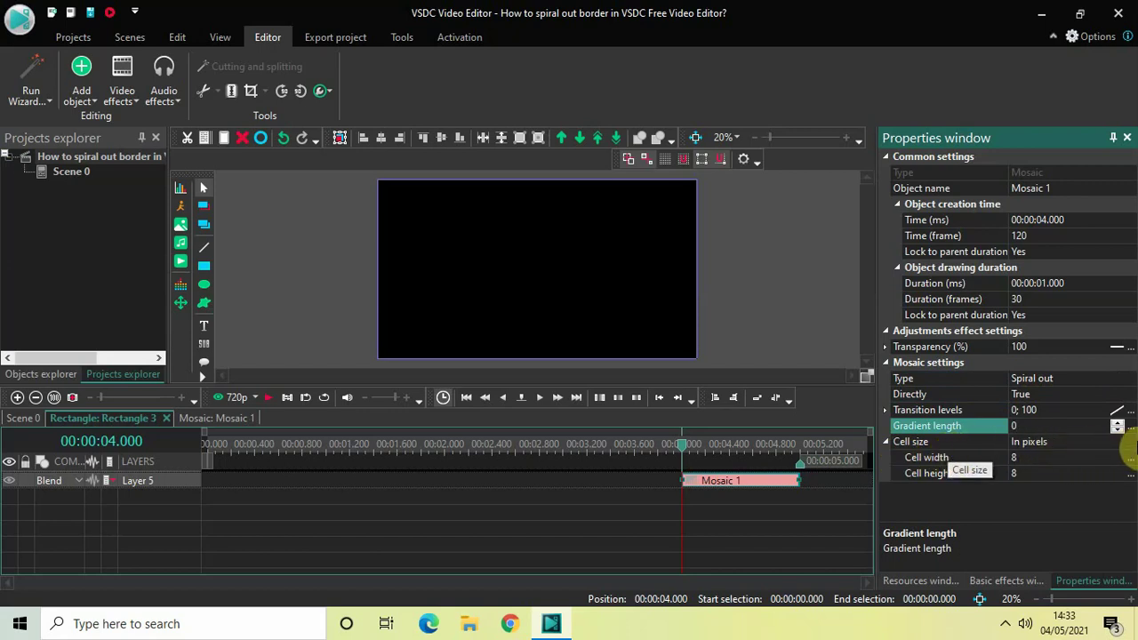
click(1131, 442)
click(1131, 442)
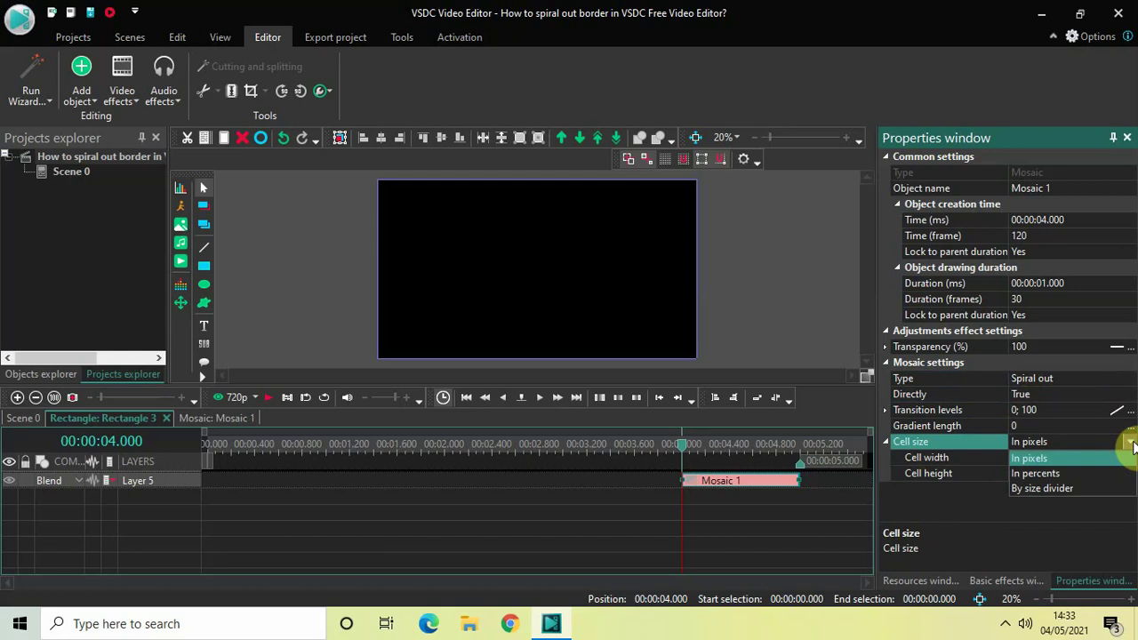
click(1054, 474)
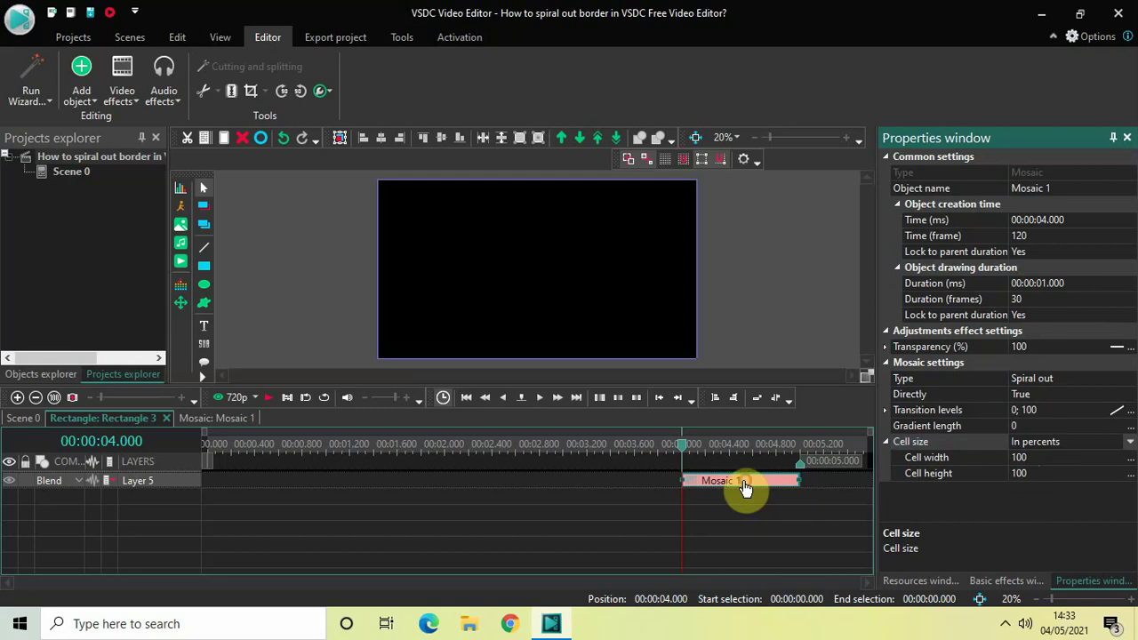
Drag Mosaic 1 to 00:00:00 and play a preview of the spiral from the start.
drag(745, 490, 158, 408)
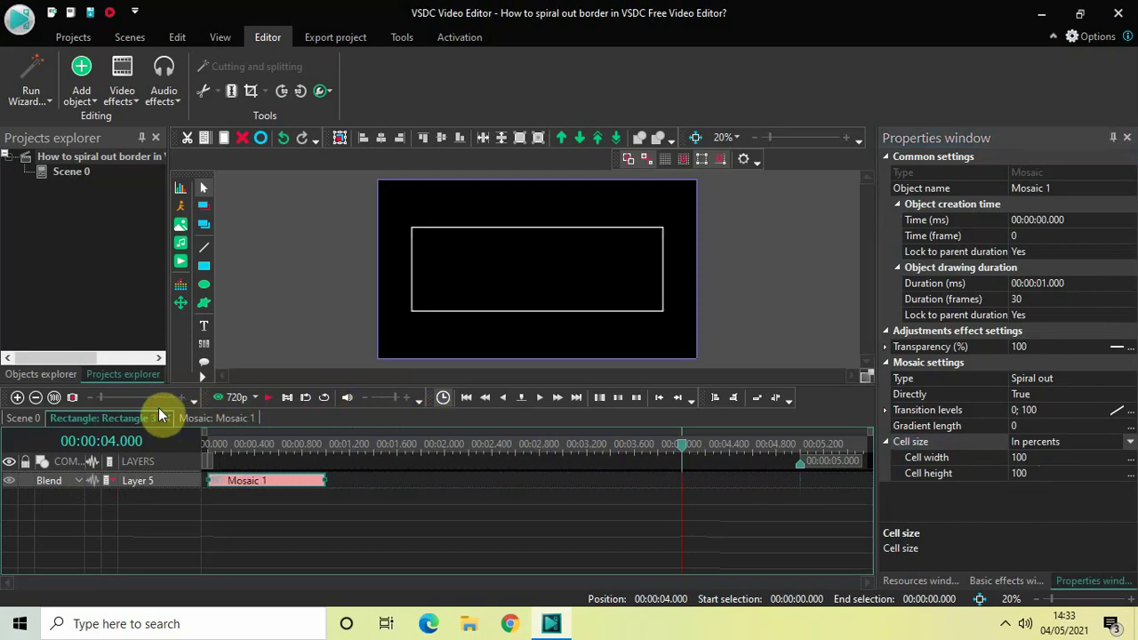
click(203, 441)
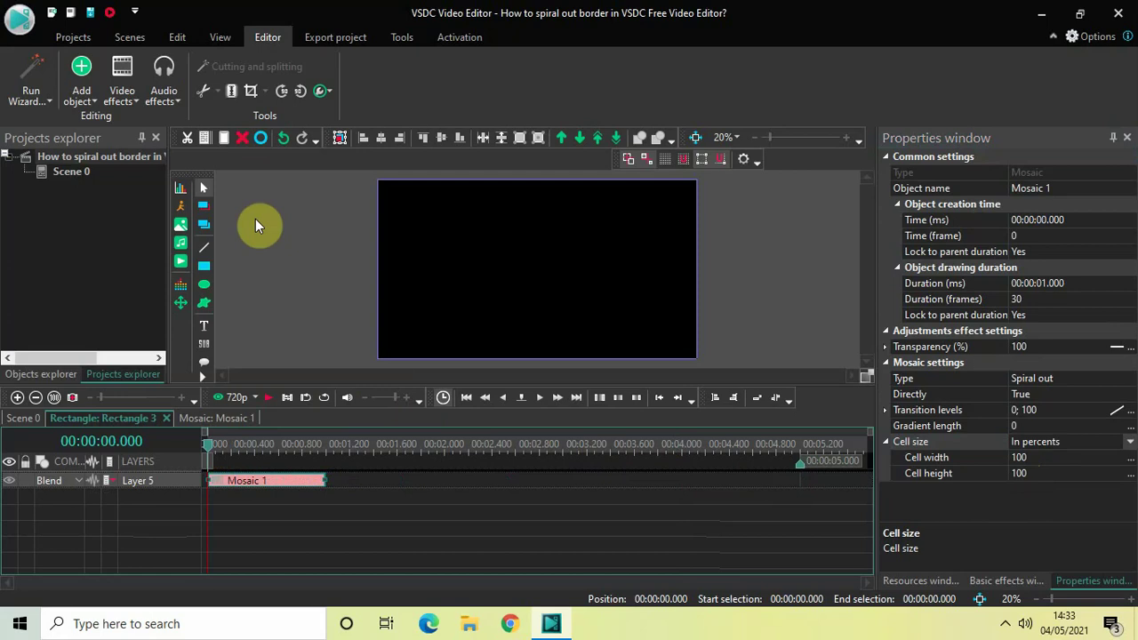
key(space)
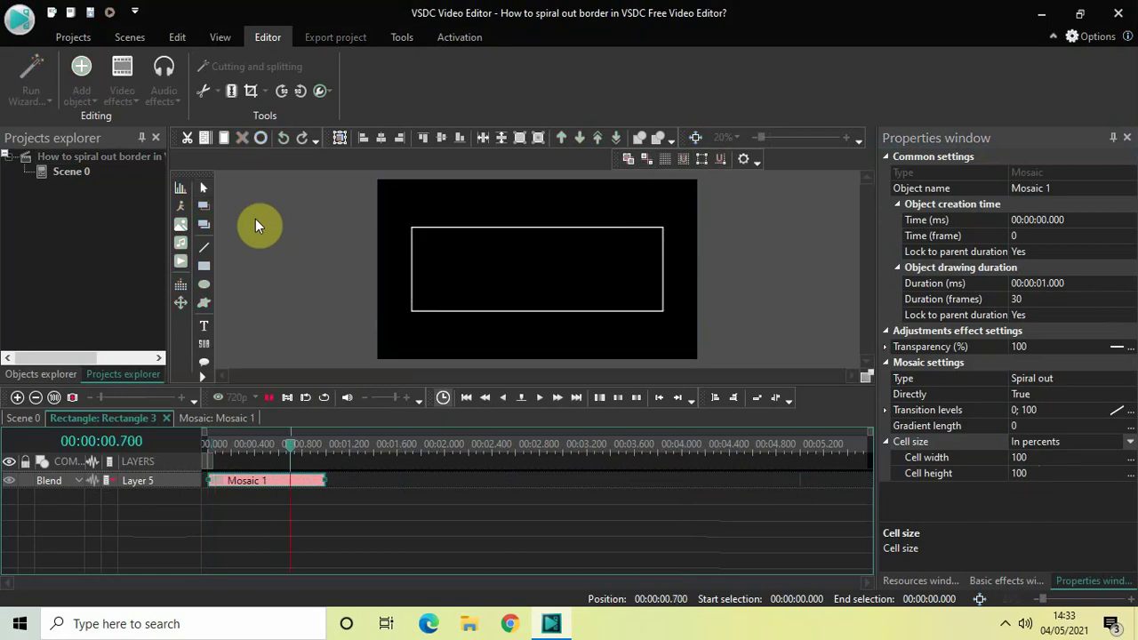
key(space)
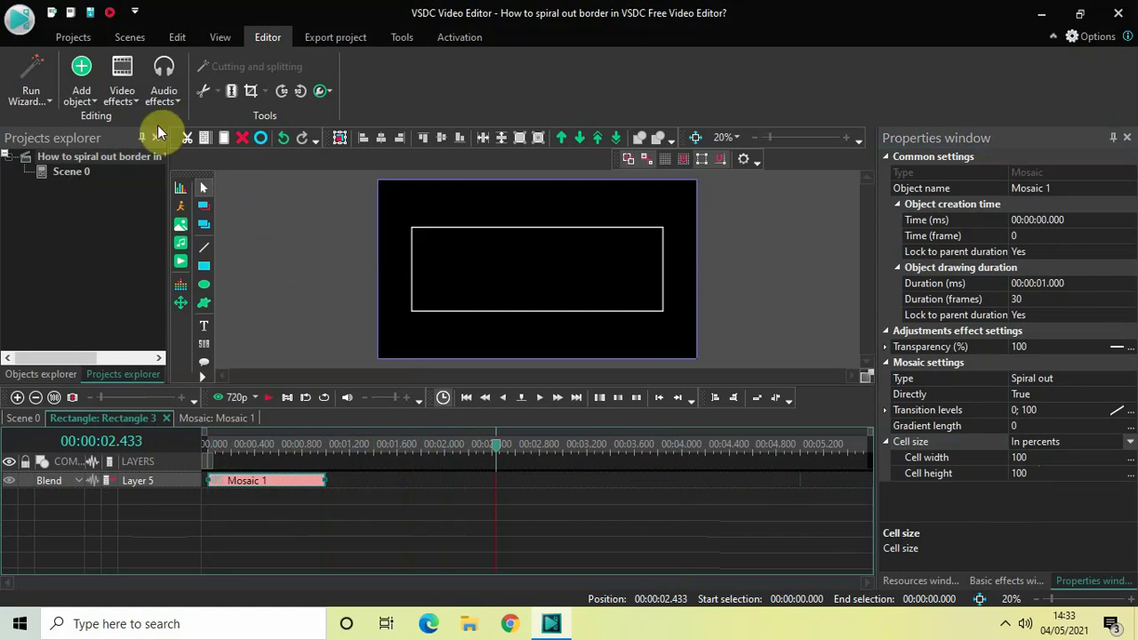
Add Mosaic 2 at 4–5 seconds, then rewind the timeline position near the start.
click(122, 94)
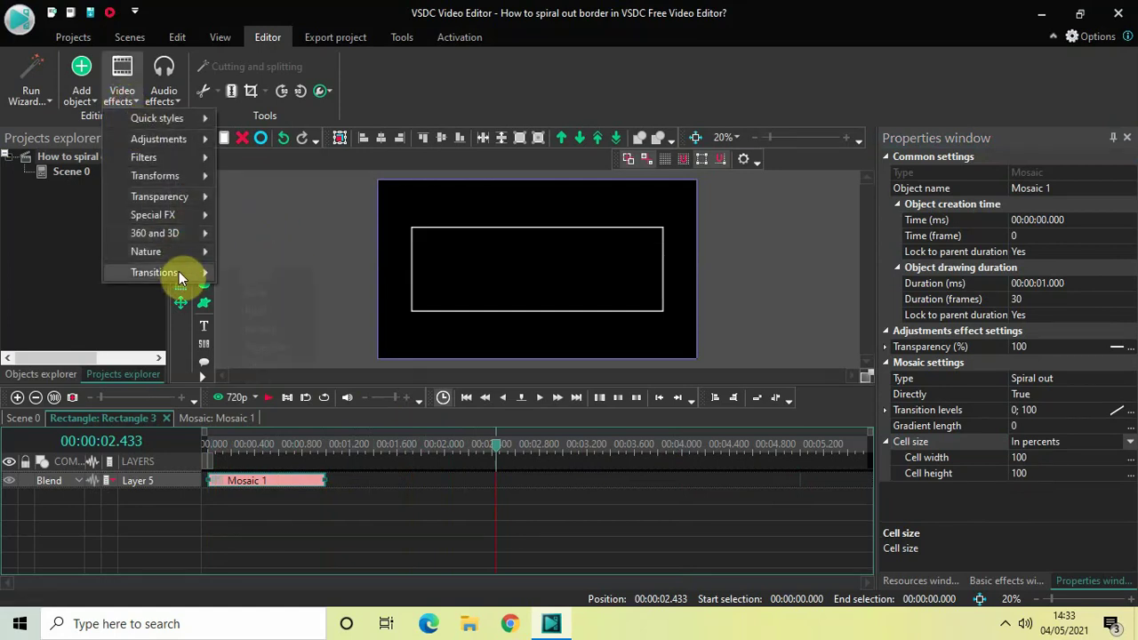
mouse_move(178, 272)
click(278, 328)
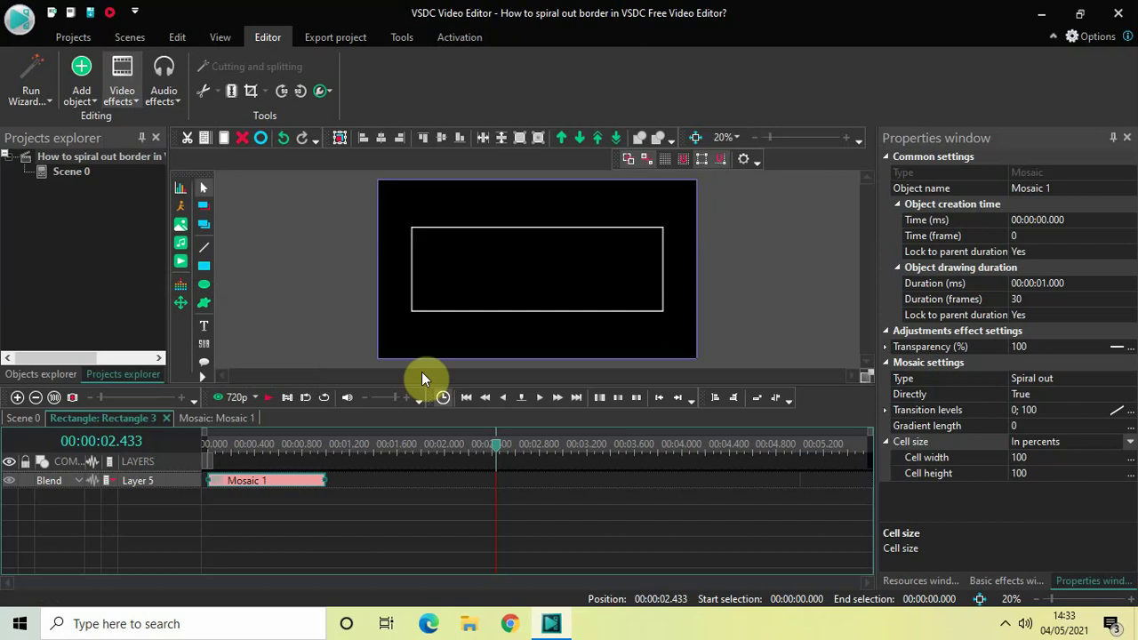
click(708, 388)
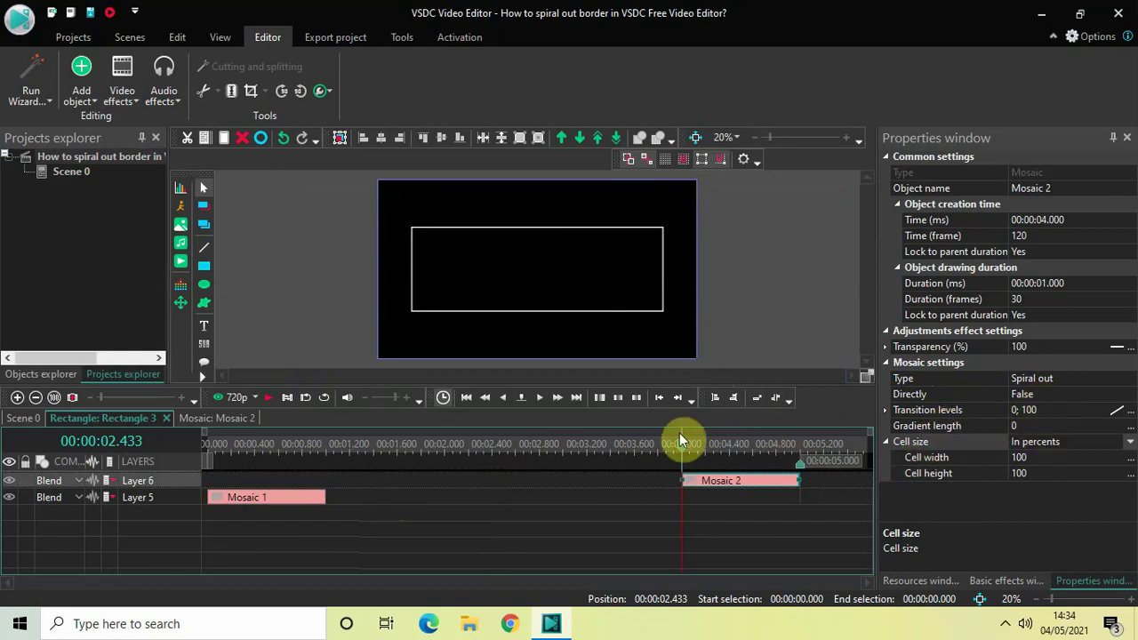
drag(679, 436, 113, 441)
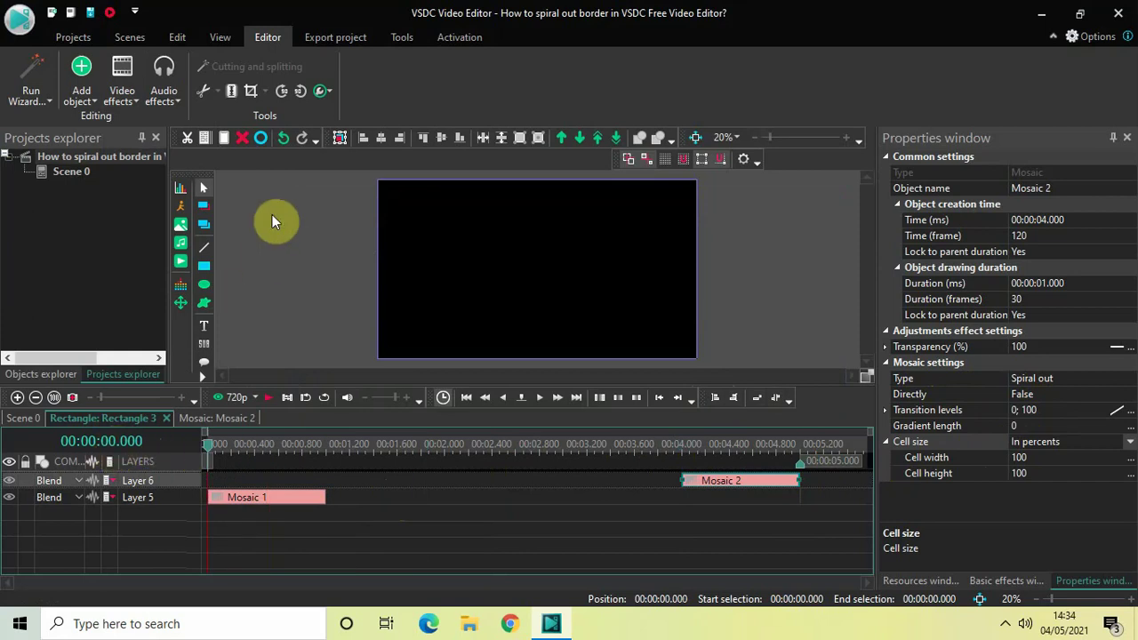
Play both spiral transitions, deselect Mosaic 2, and set the position to 00:00:01.000.
key(space)
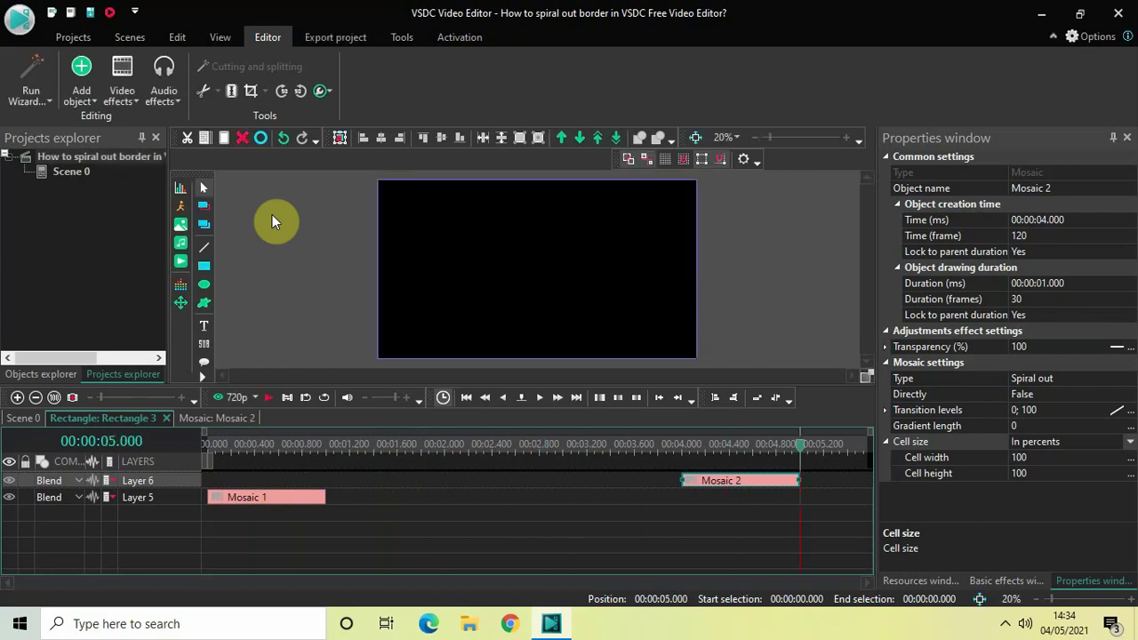
click(347, 520)
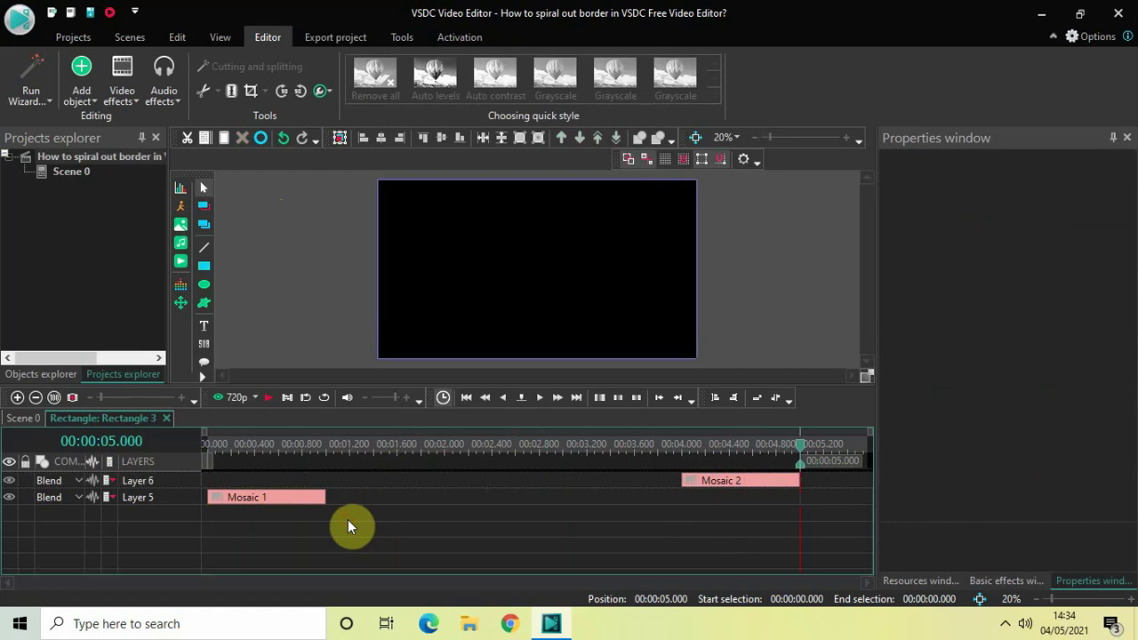
click(325, 445)
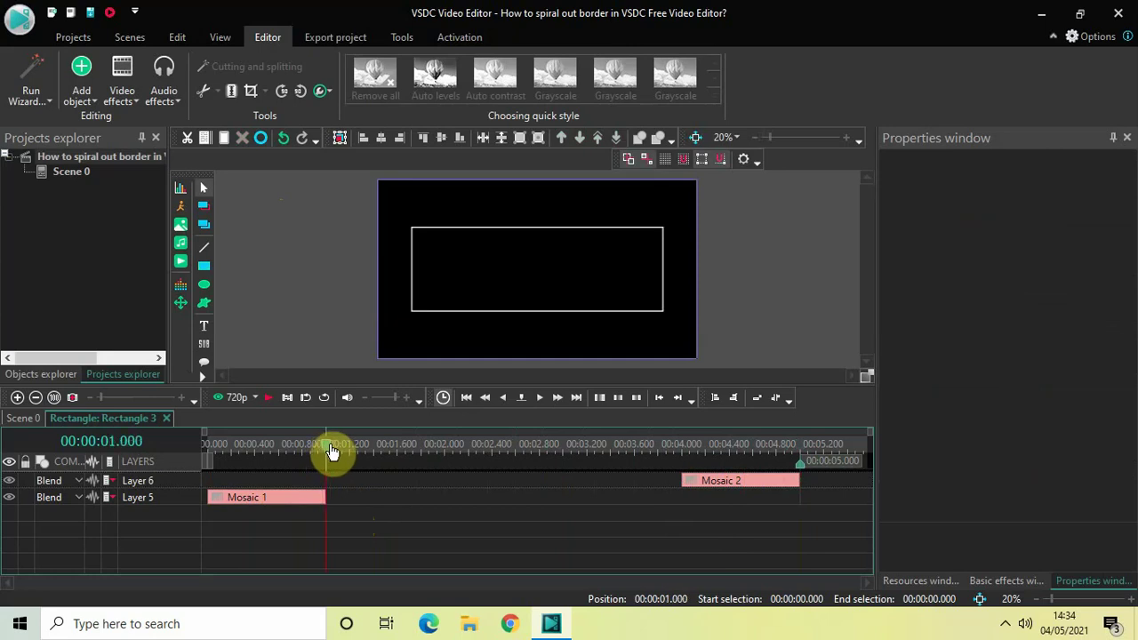
click(331, 450)
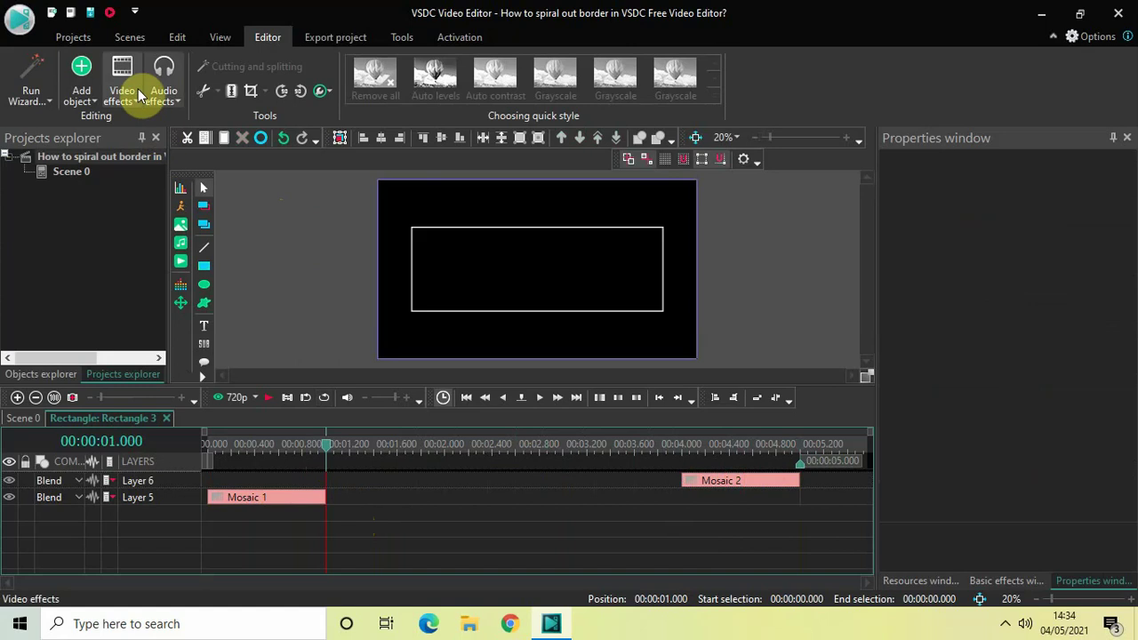
Add Text 1 sized to match the rectangle, trimmed to run from 1 to 4 seconds.
click(81, 71)
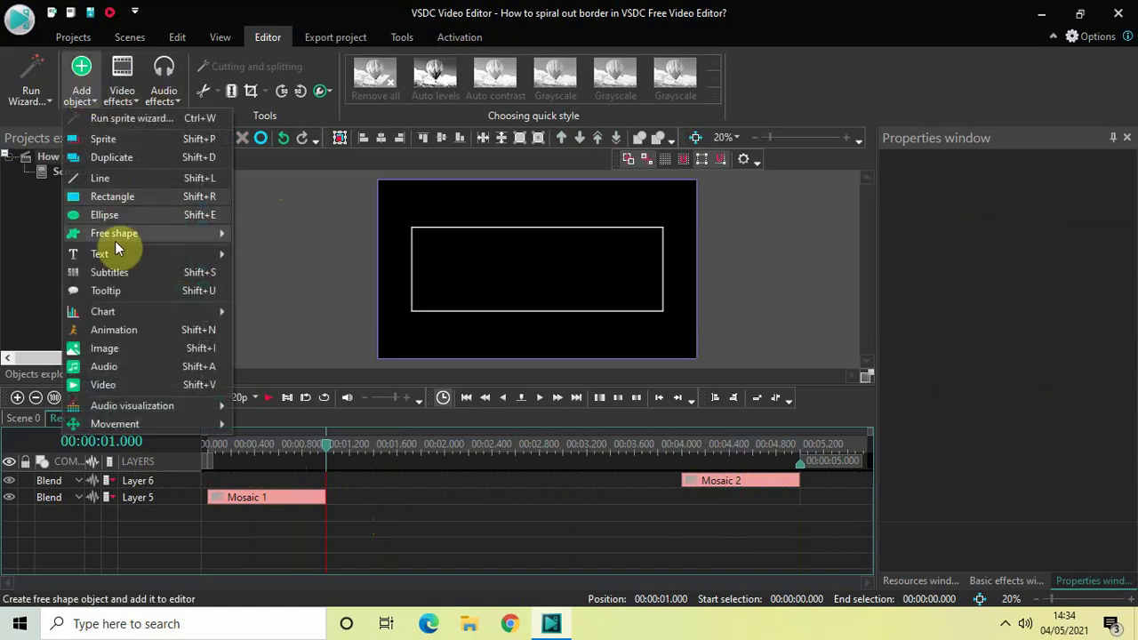
mouse_move(120, 255)
click(282, 256)
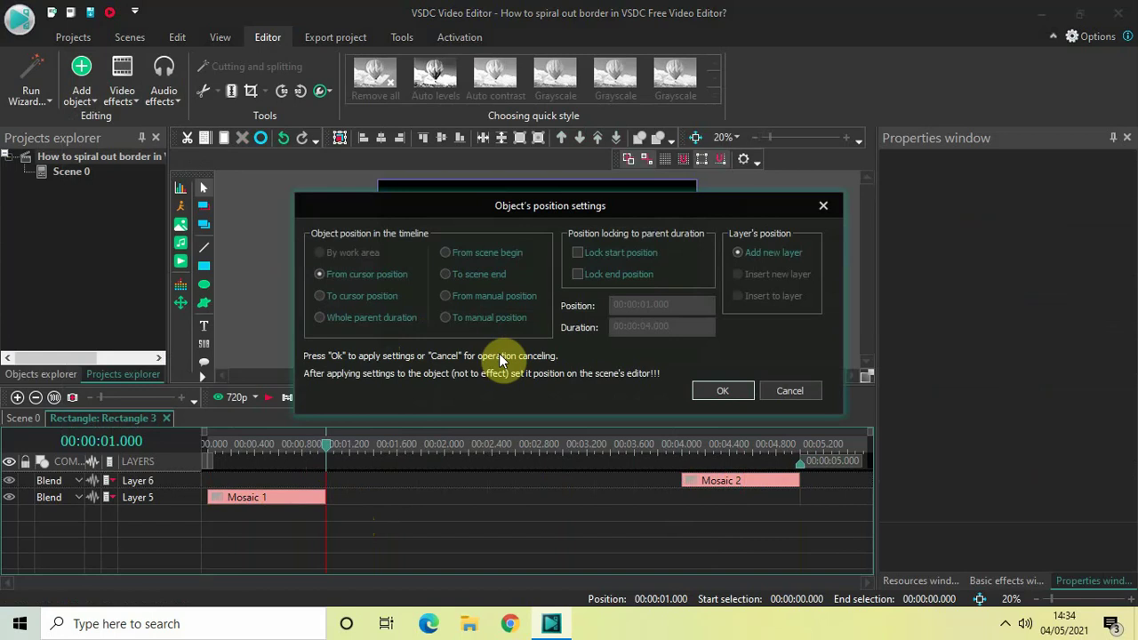
click(725, 391)
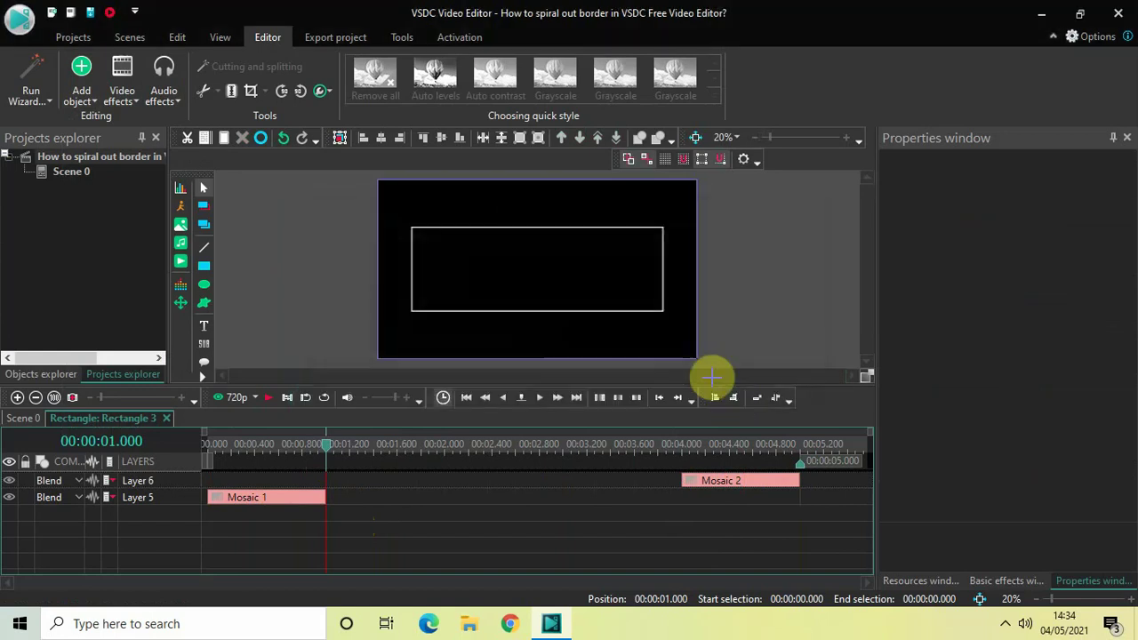
click(427, 242)
drag(489, 260, 607, 296)
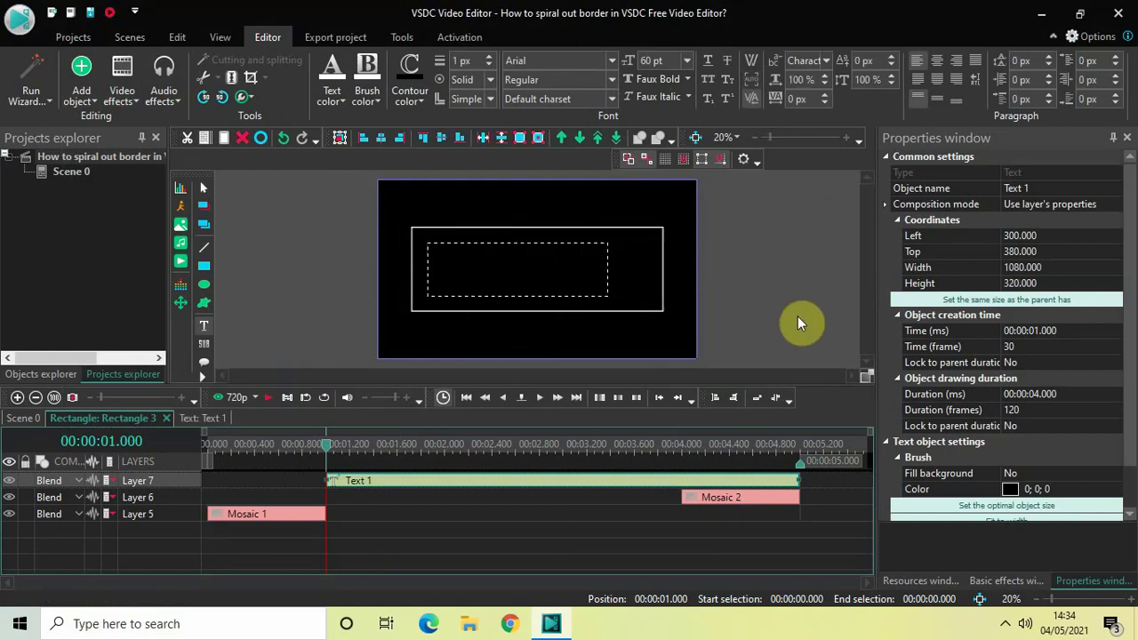
click(910, 303)
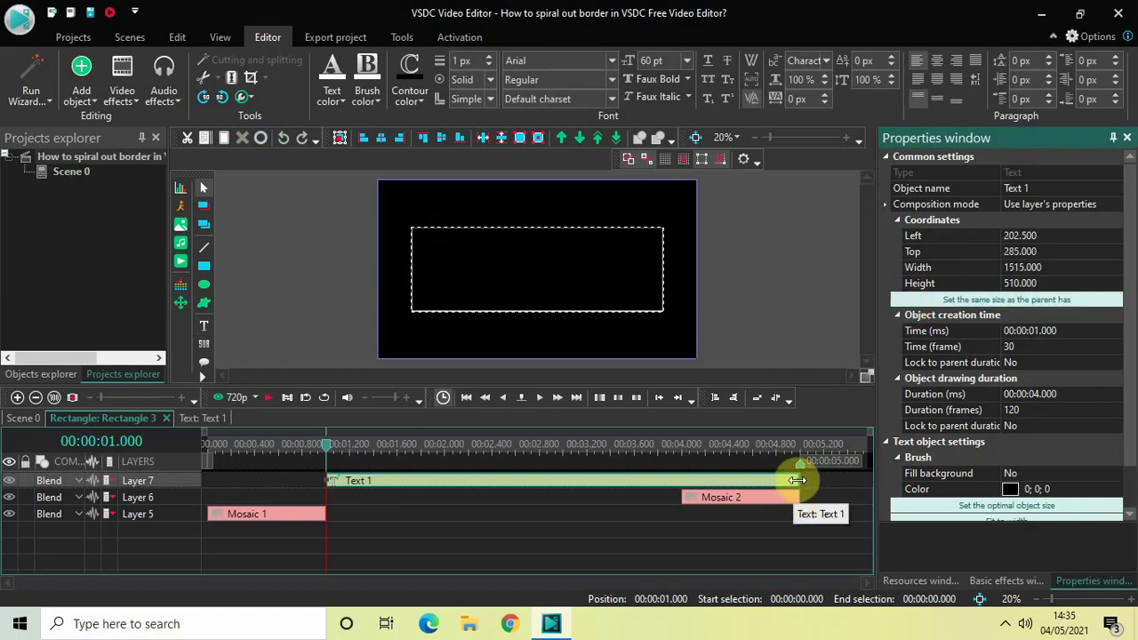
drag(799, 481, 678, 487)
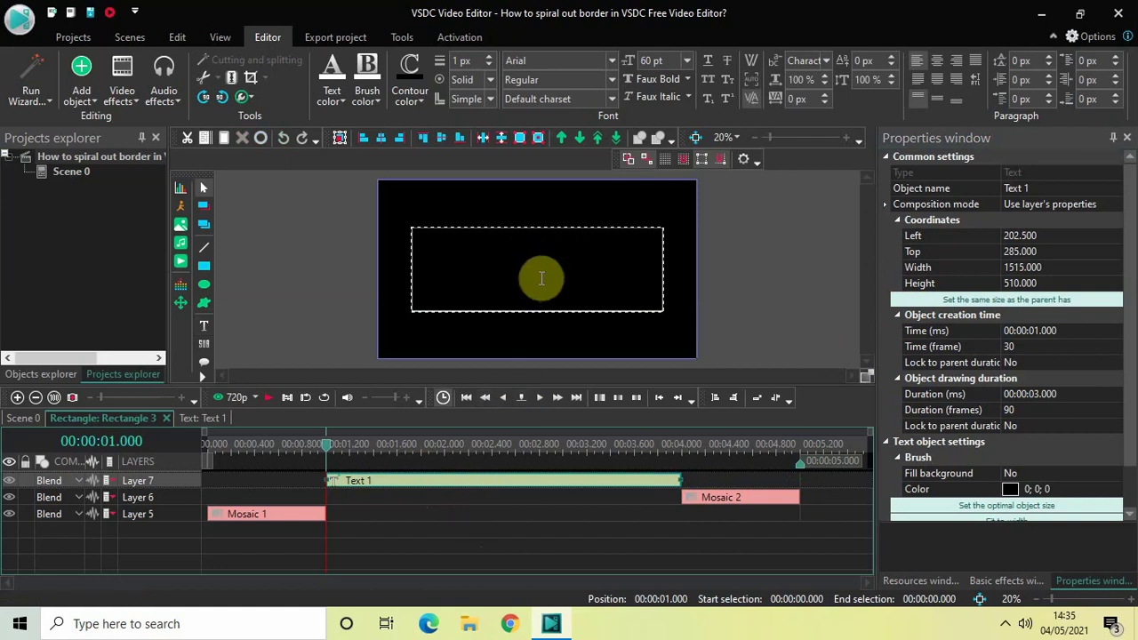
Finish typing 'SPIRAL OUT' in capitals, select it all, and set the font to Montserrat Black.
key(Caps_Lock)
text(SPIRAL OUT)
key(ctrl+a)
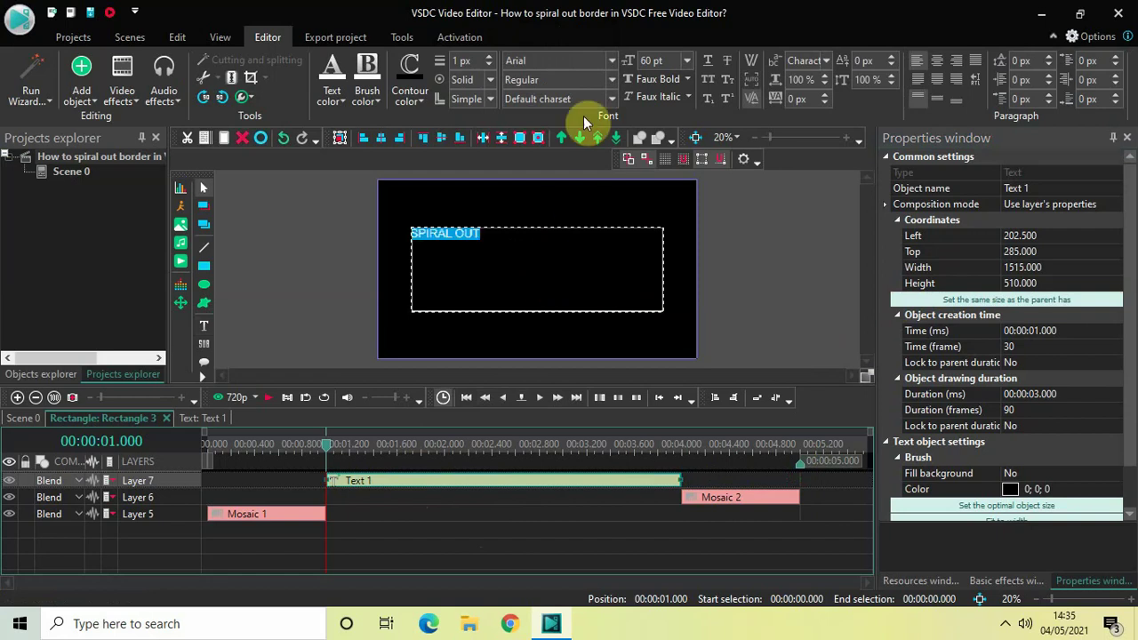
click(567, 60)
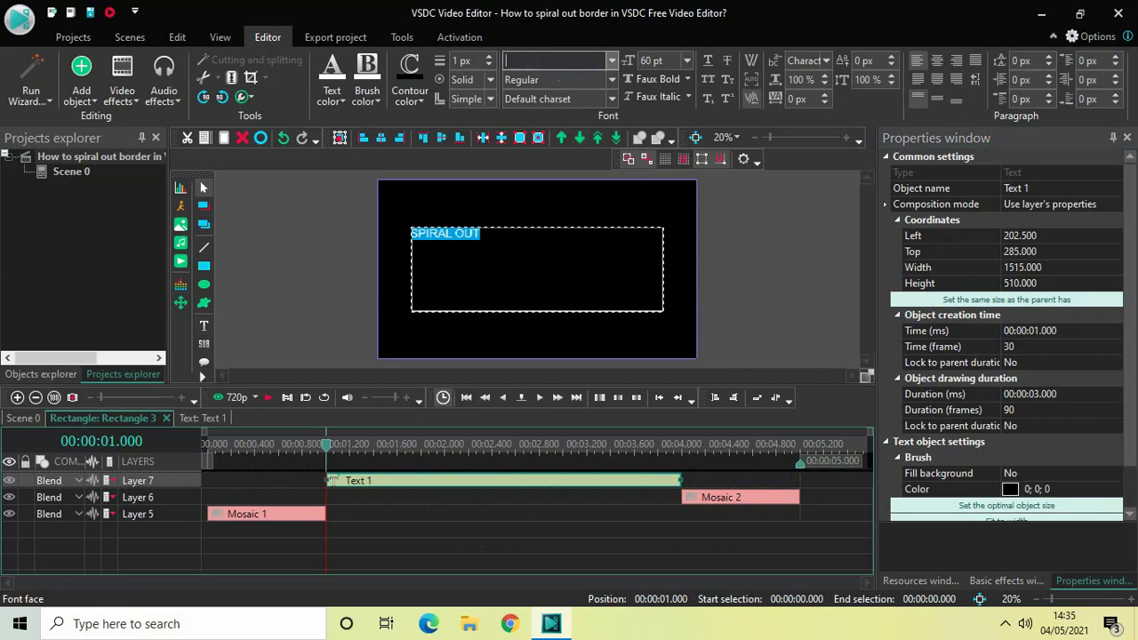
text(Montserrat Black)
key(Return)
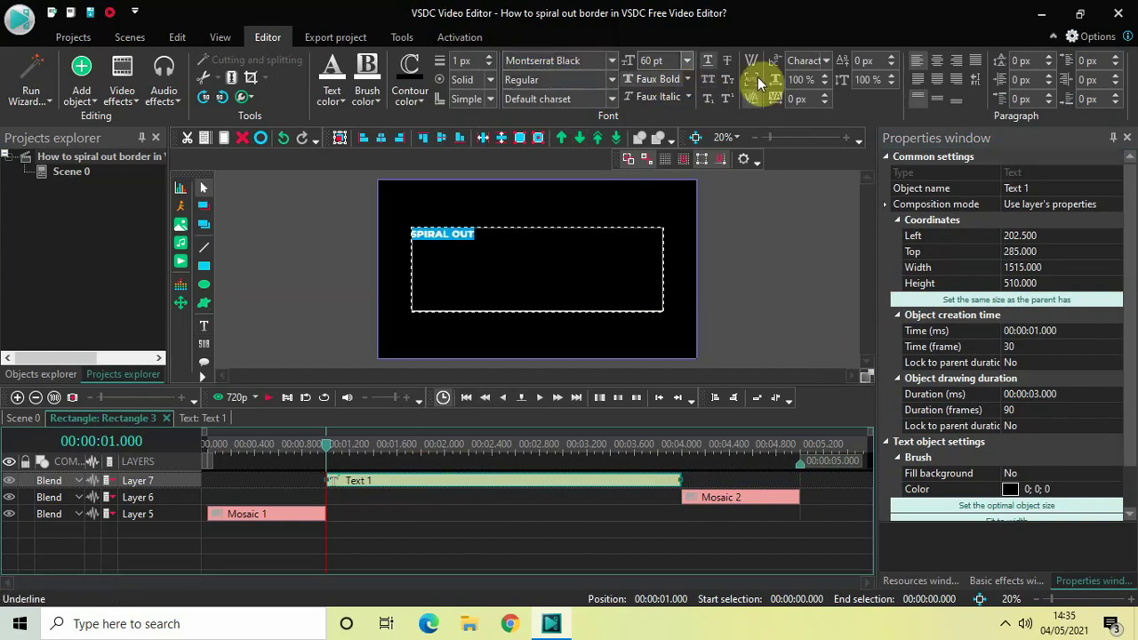
Centre the text vertically and horizontally, set its size to 200 pt, and make it Faux Italic.
click(935, 104)
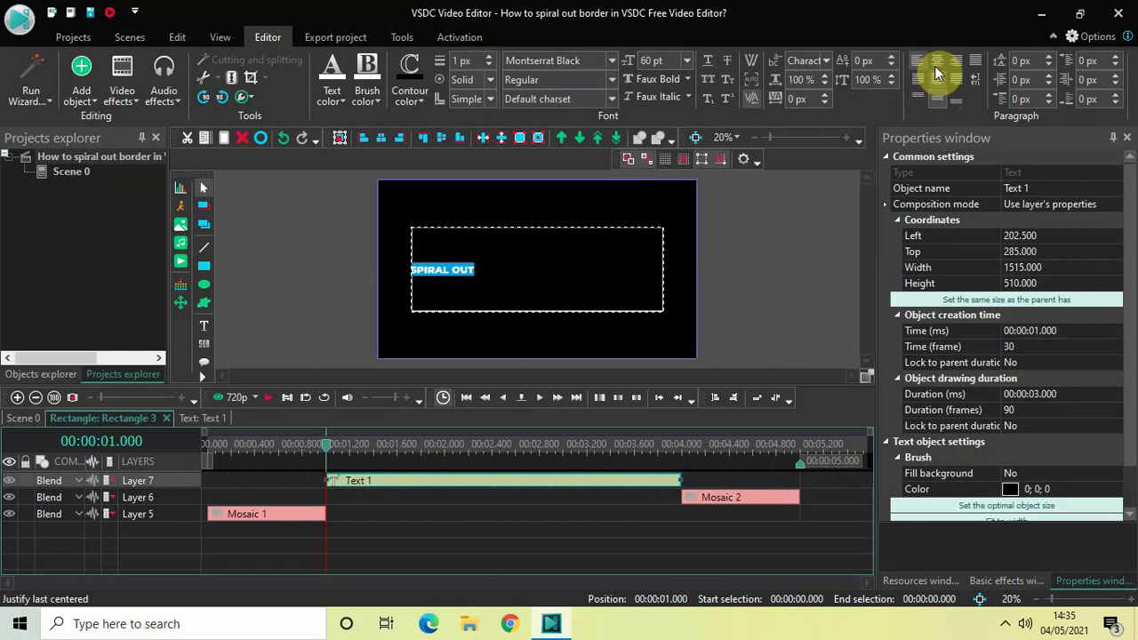
click(935, 63)
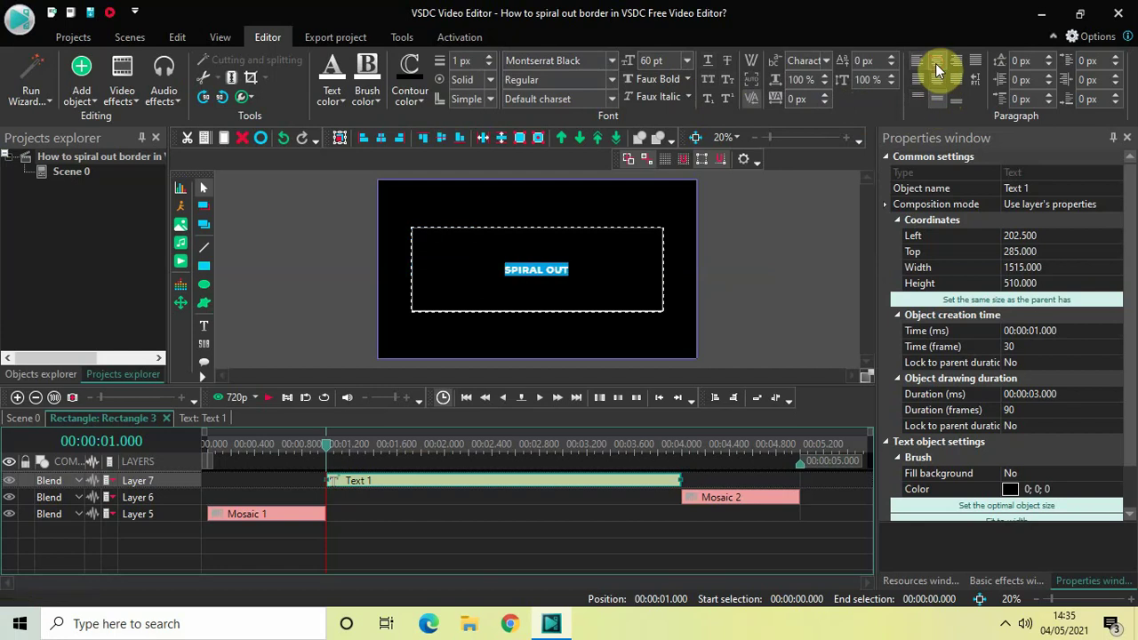
double_click(658, 60)
key(BackSpace)
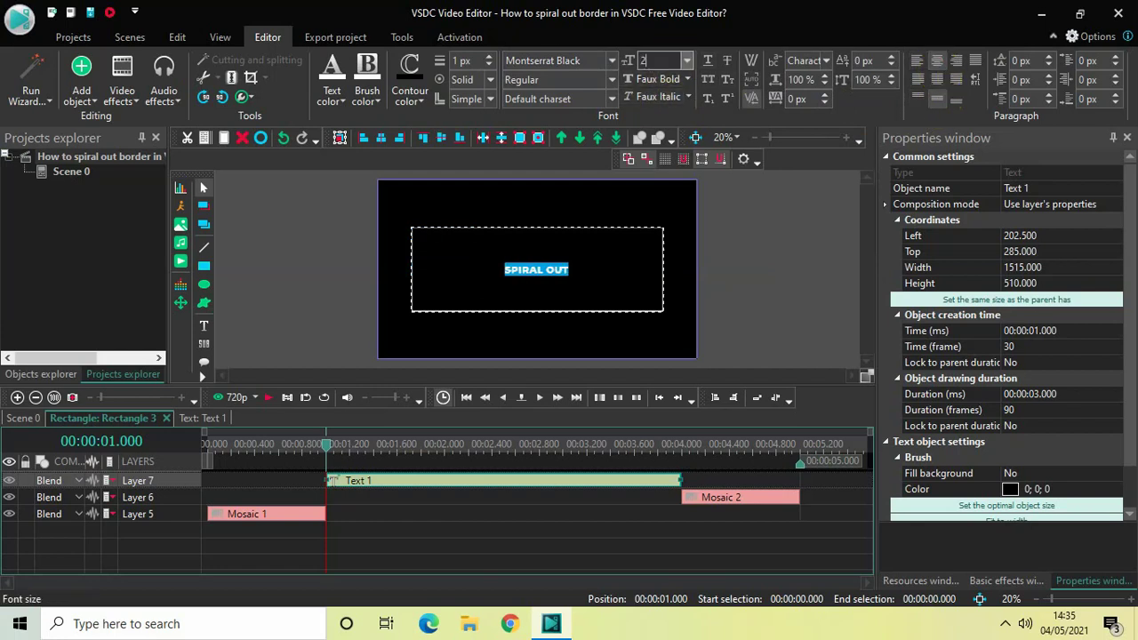
text(200)
key(Return)
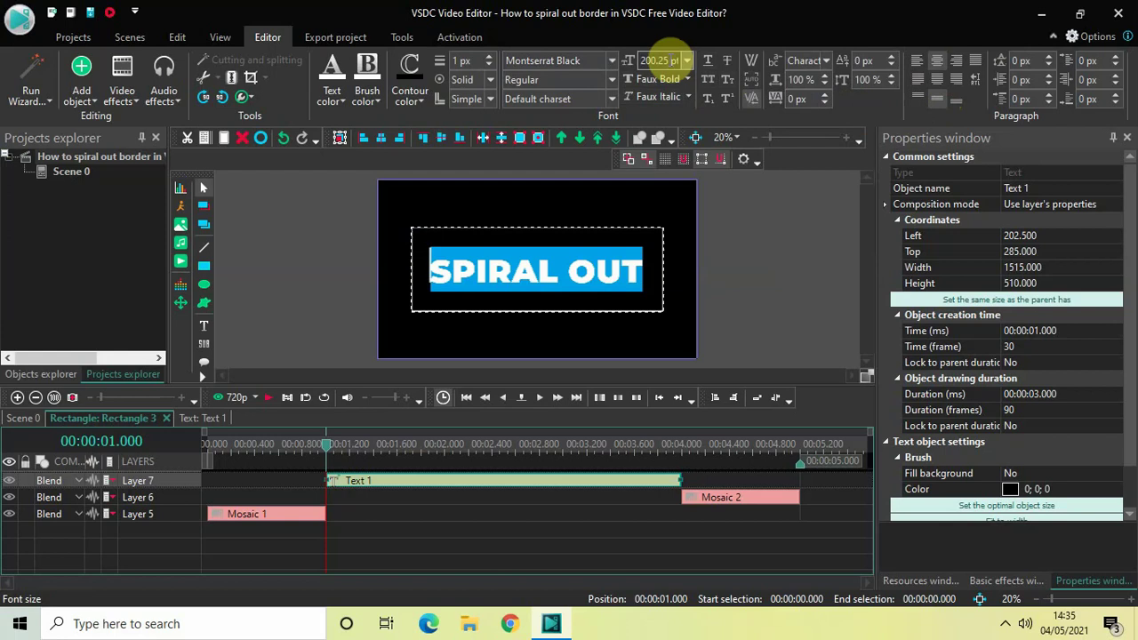
click(651, 105)
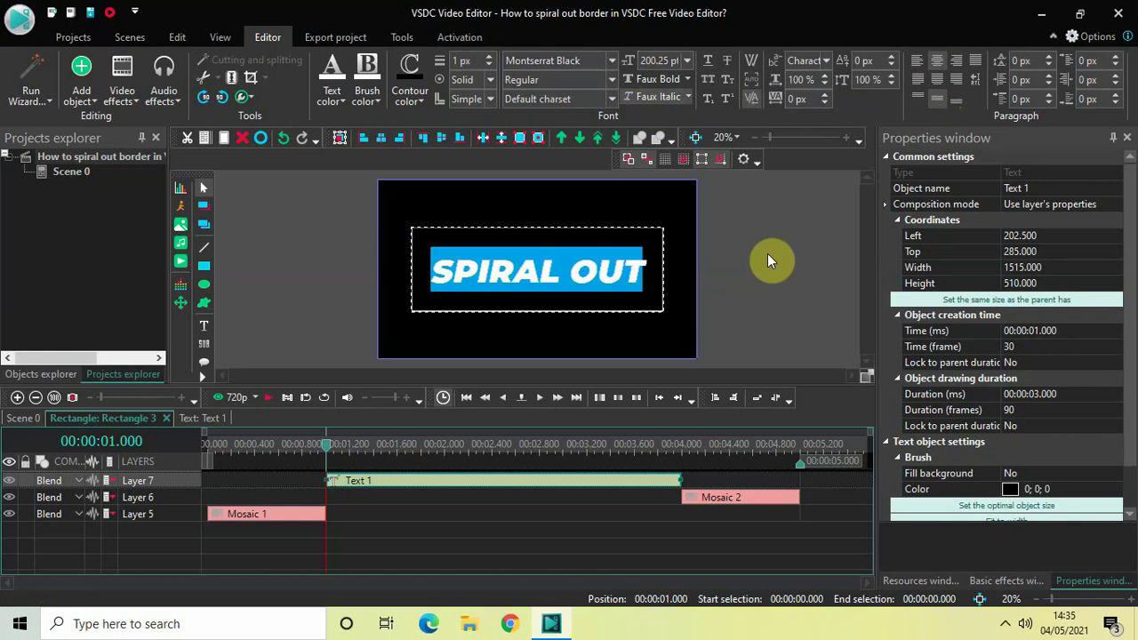
click(790, 267)
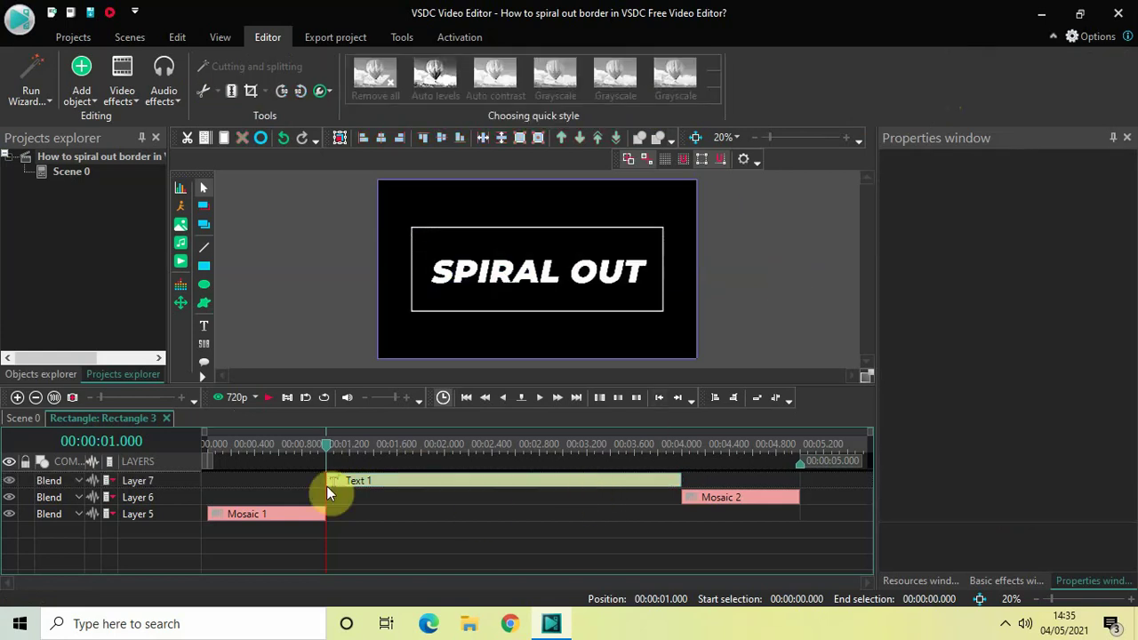
drag(326, 454, 152, 445)
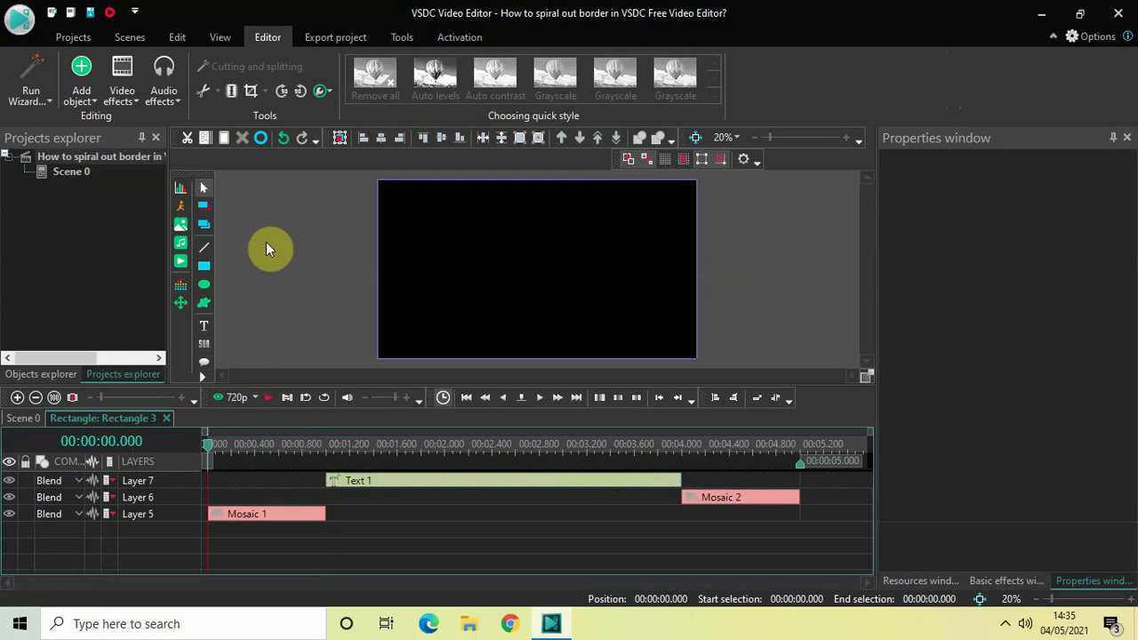
key(space)
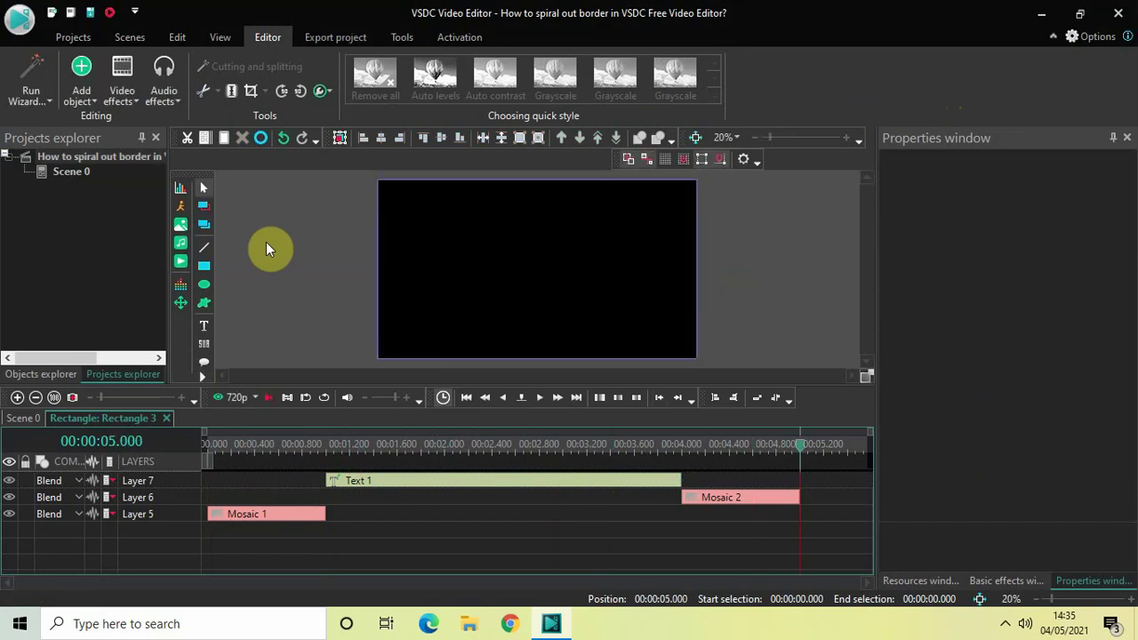
click(419, 447)
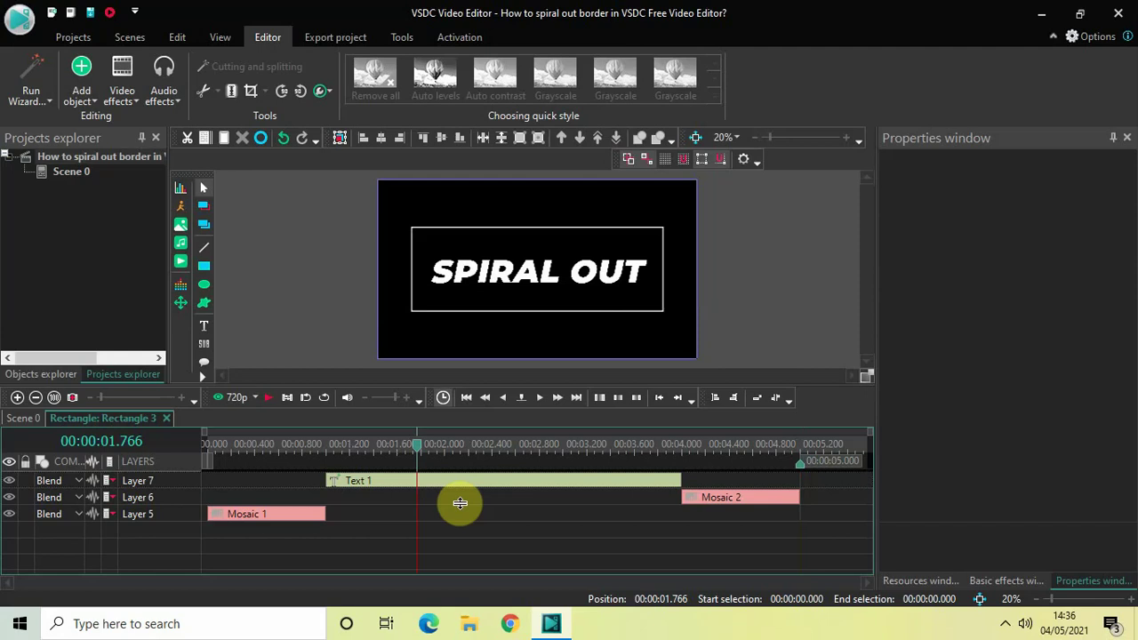
click(462, 487)
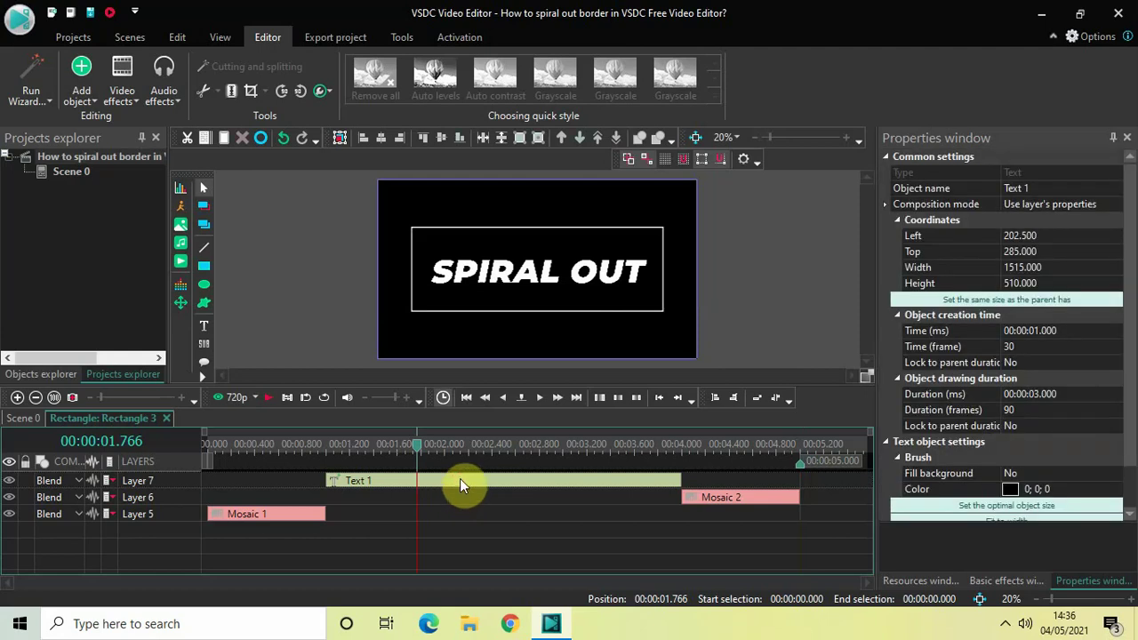
Add a Transparency Fade in effect at the start of the Text 1 clip.
double_click(459, 485)
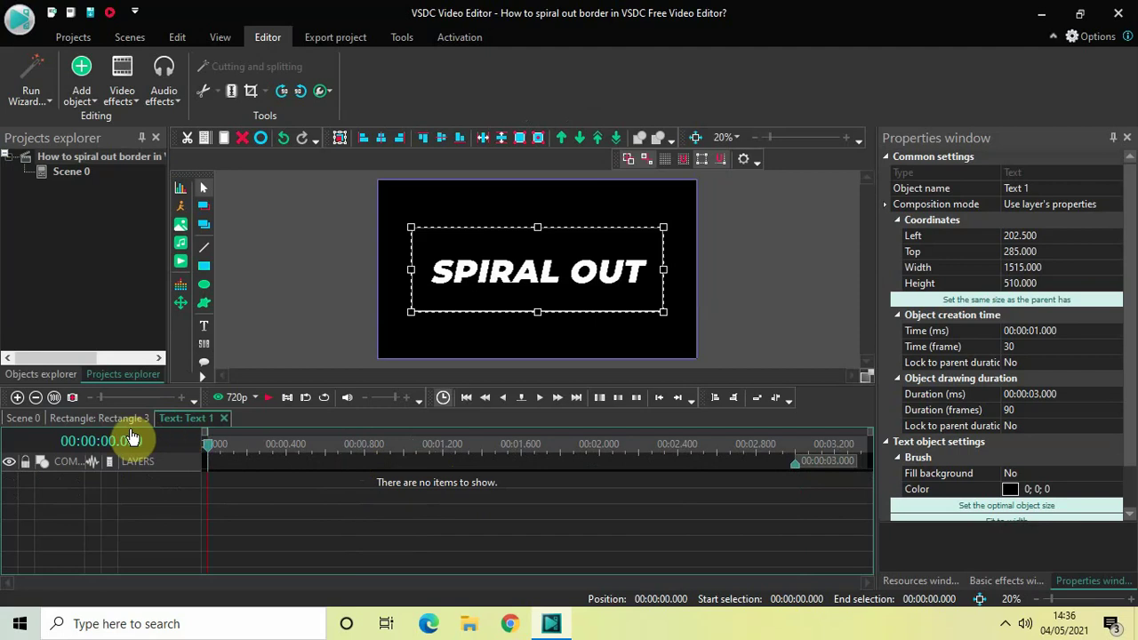
click(122, 84)
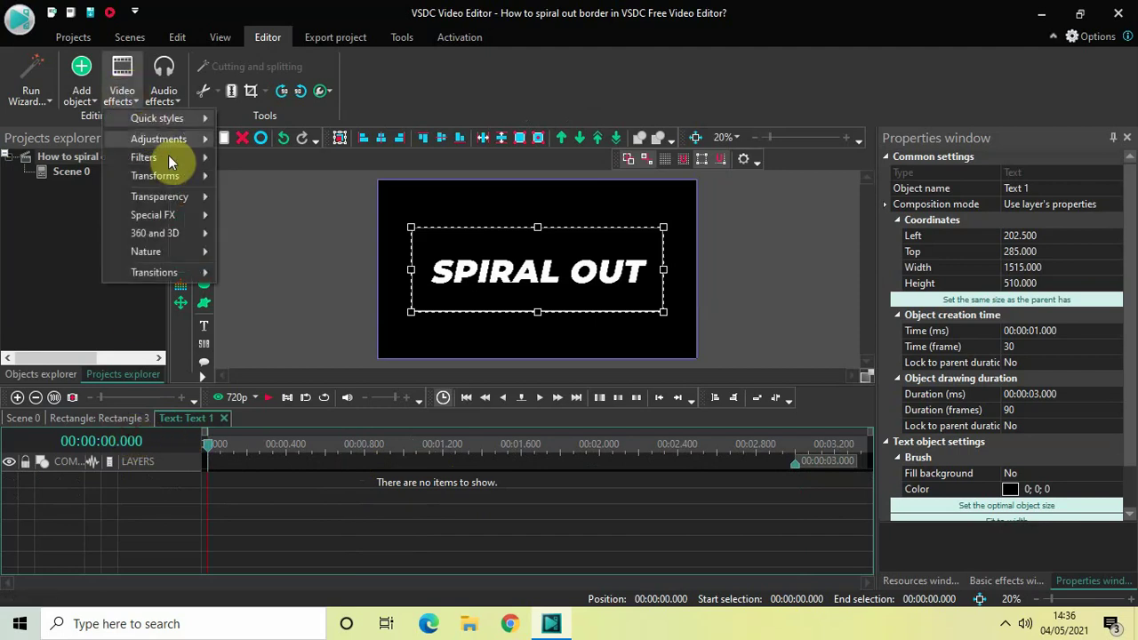
mouse_move(182, 197)
click(267, 199)
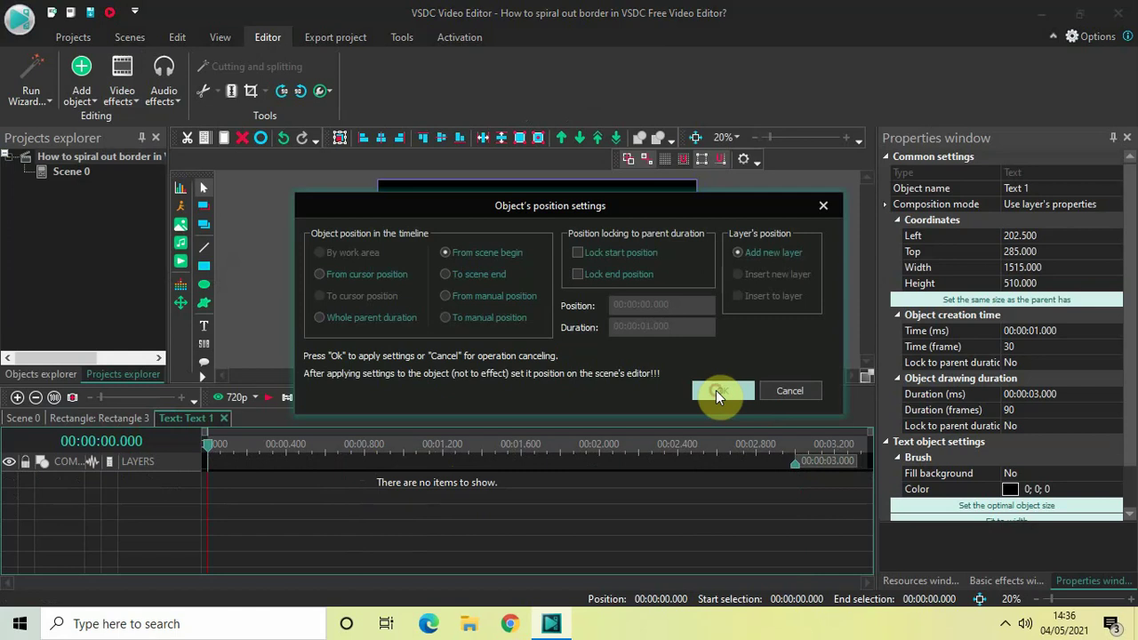
click(716, 391)
click(495, 513)
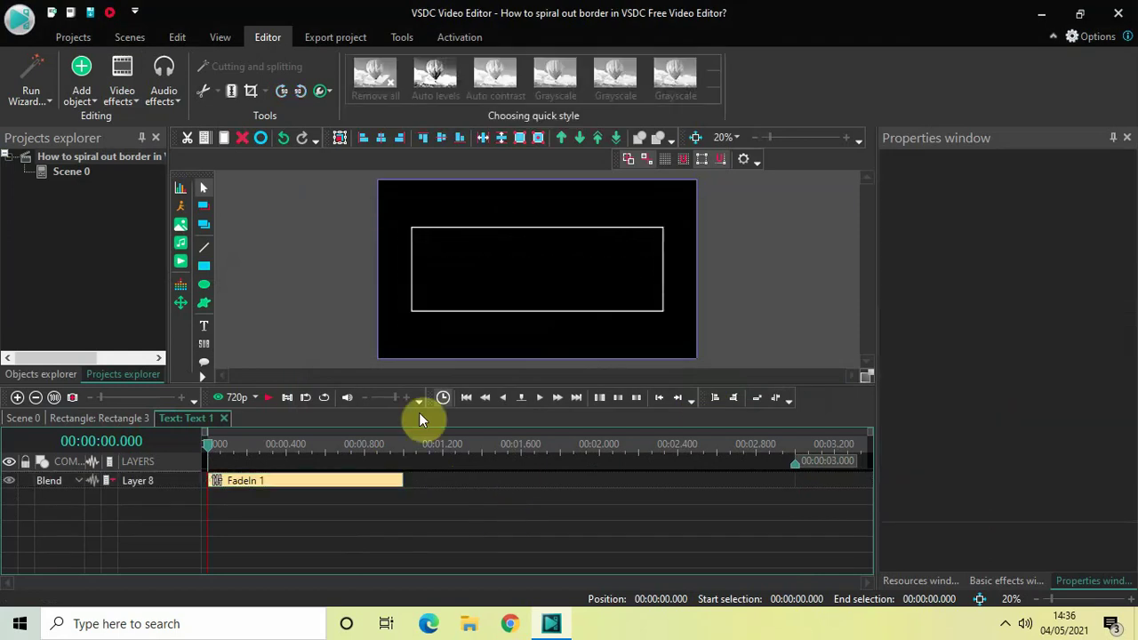
Add a Transparency Fade out effect at the end of the Text 1 clip.
click(126, 81)
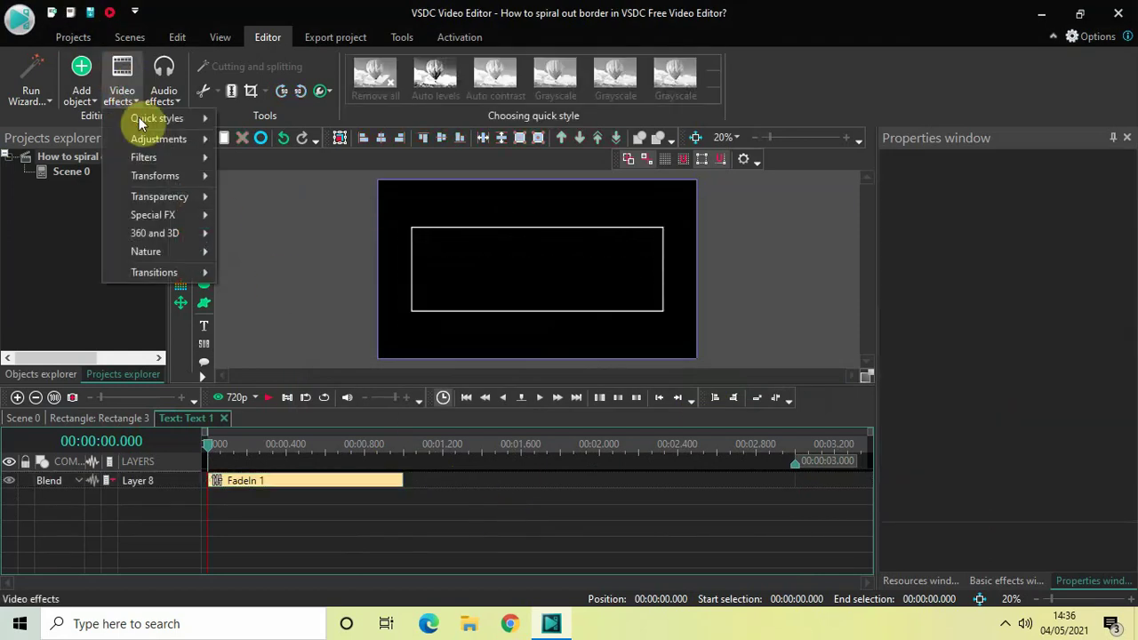
mouse_move(178, 194)
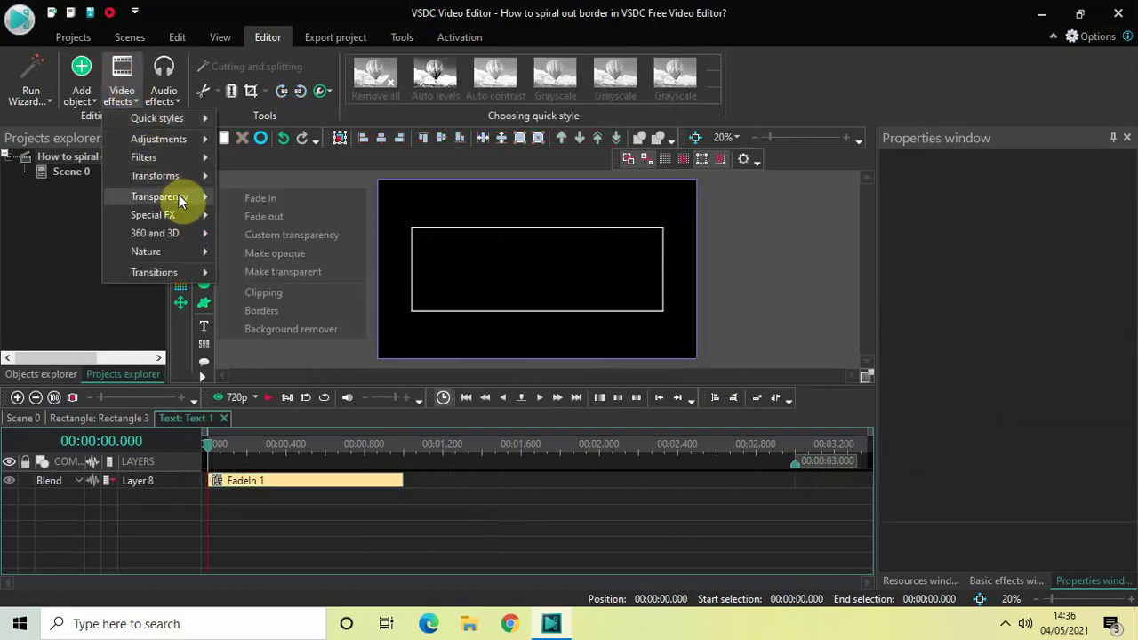
click(281, 217)
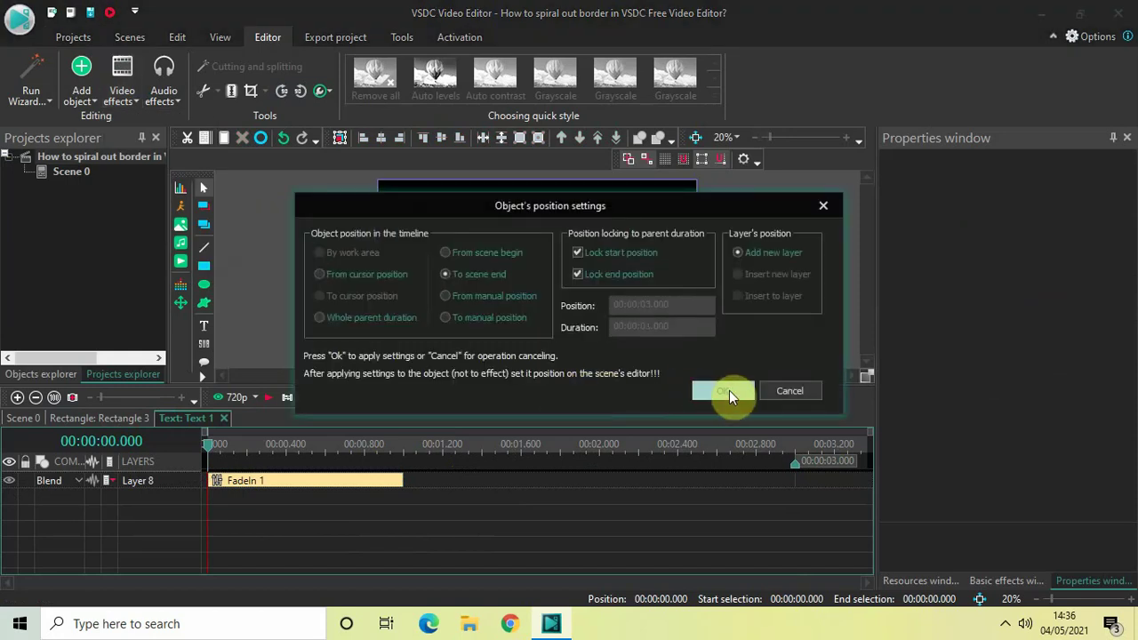
click(729, 391)
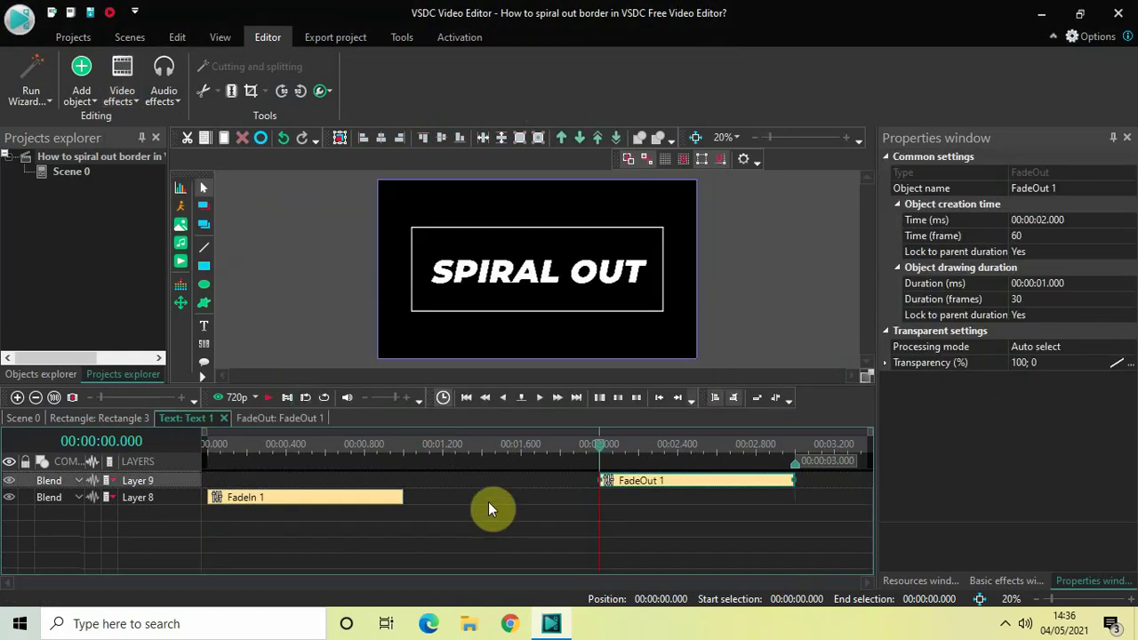
Return to the Scene 0 timeline, deselect the rectangle, and play the spiral-and-fade preview twice.
click(21, 420)
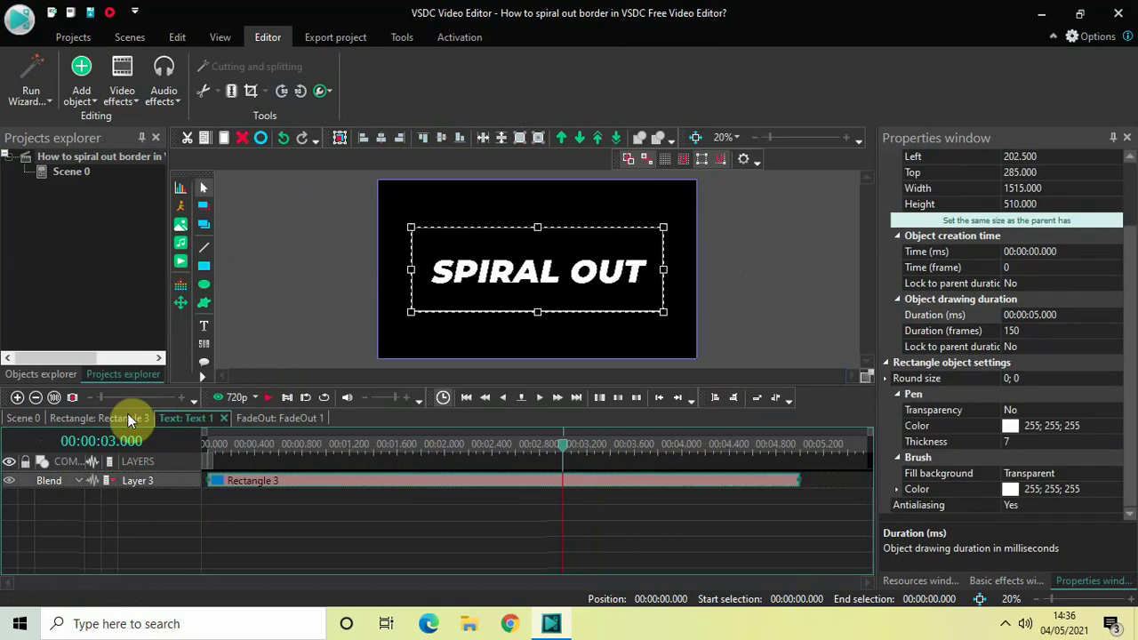
click(205, 437)
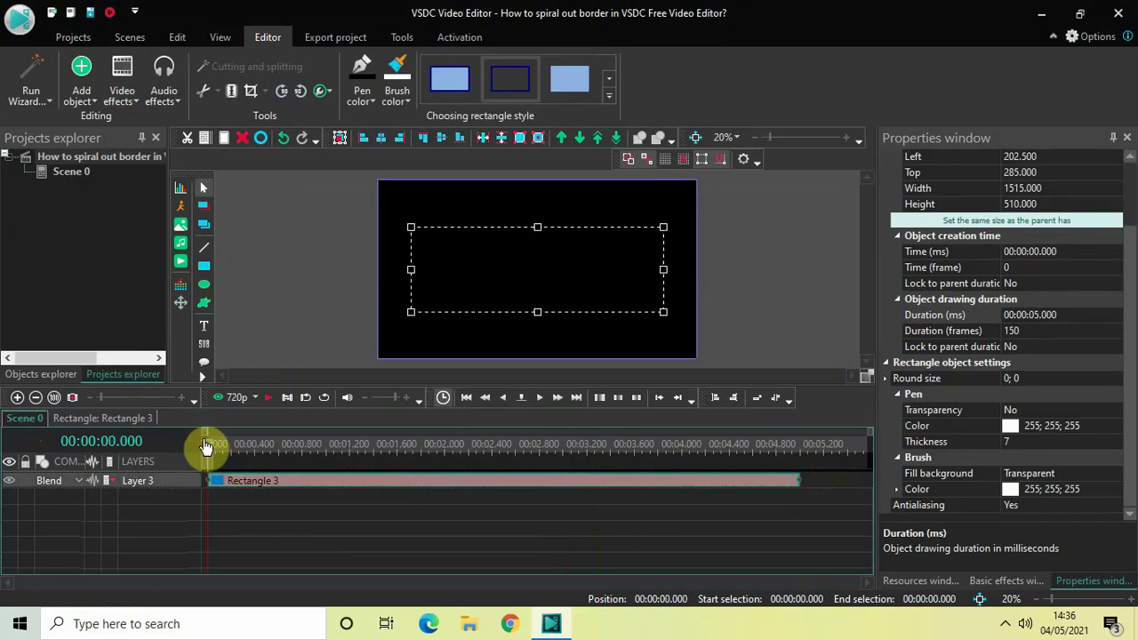
click(309, 258)
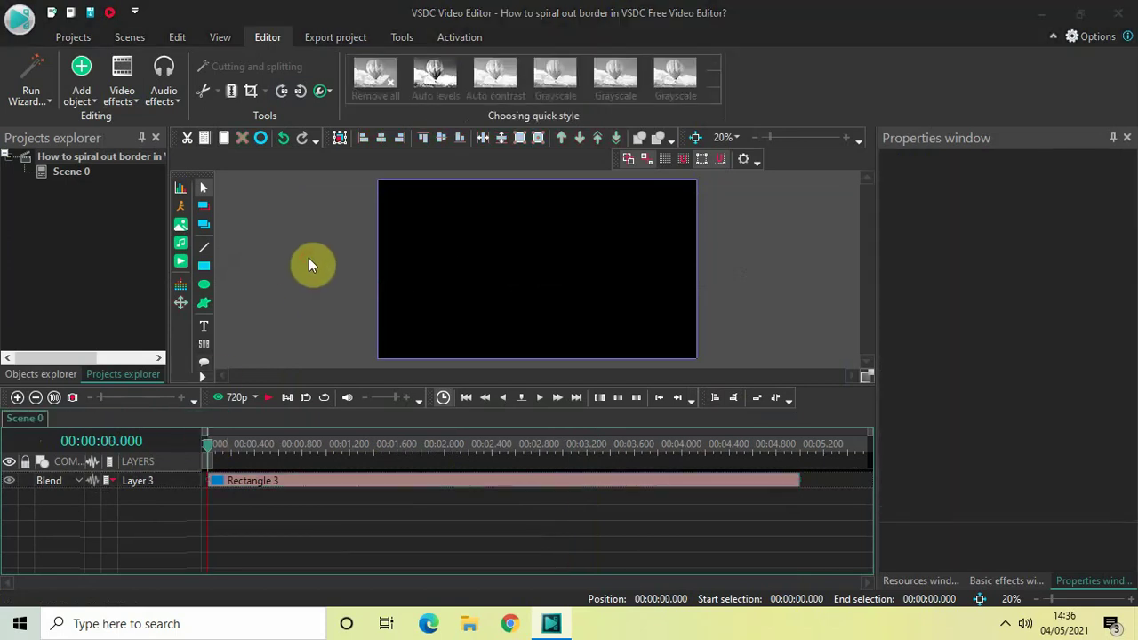
key(space)
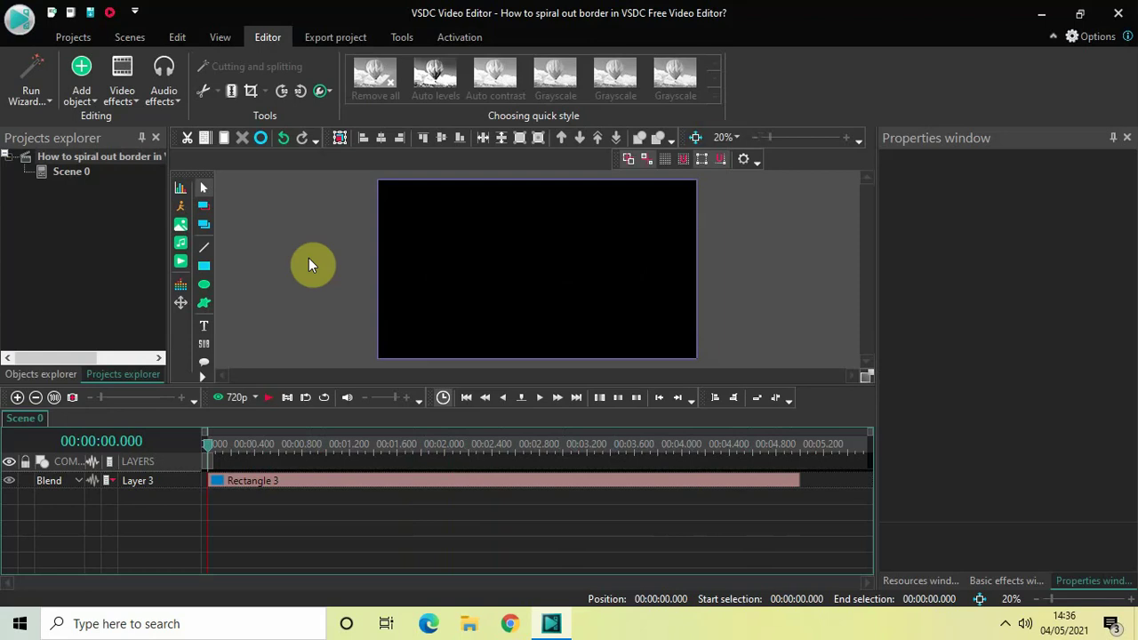
key(space)
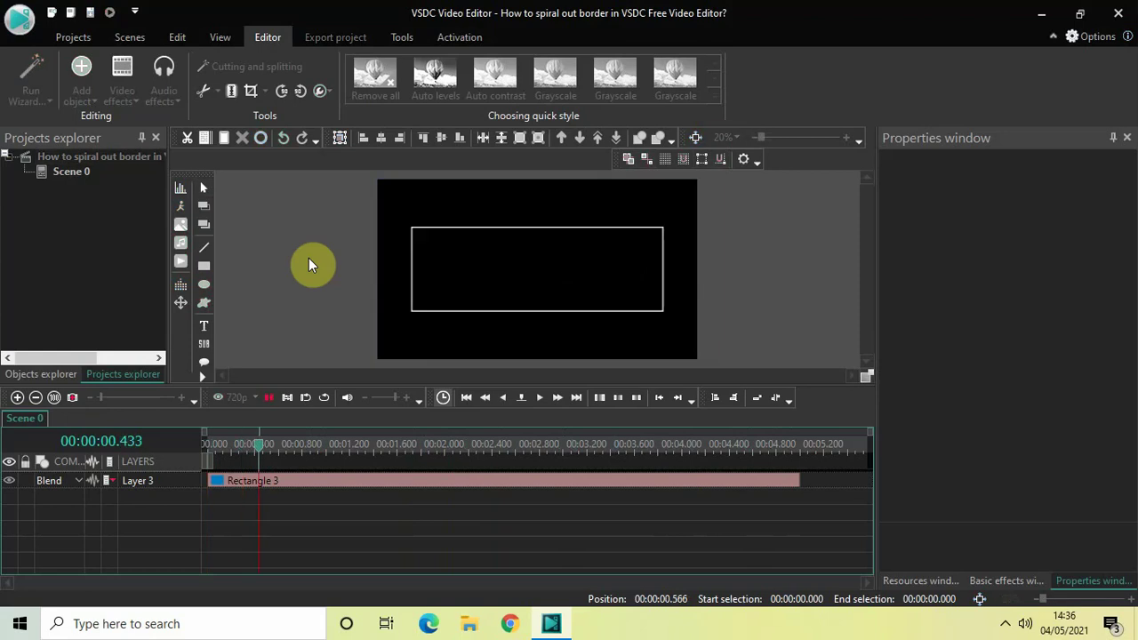